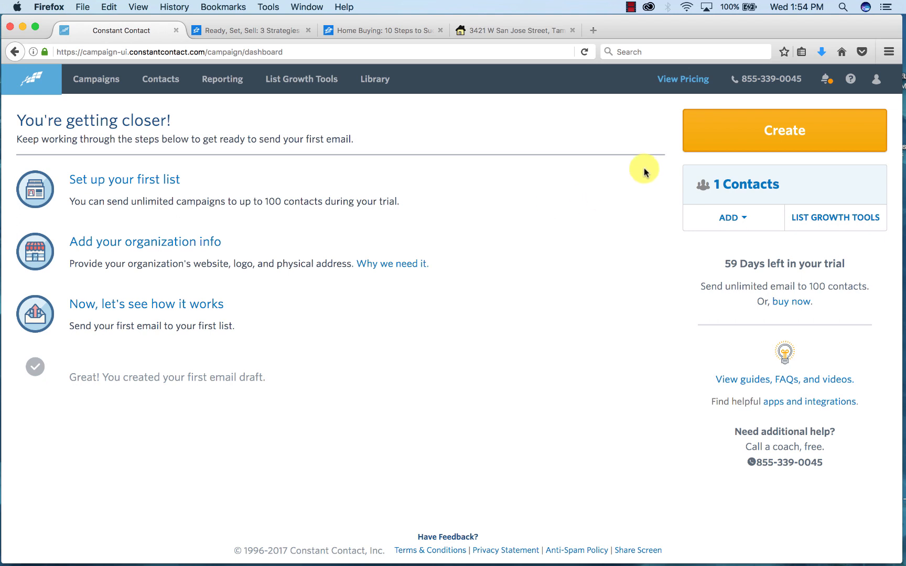
- Create a new email campaign from the Featured Listing template
left_click(734, 140)
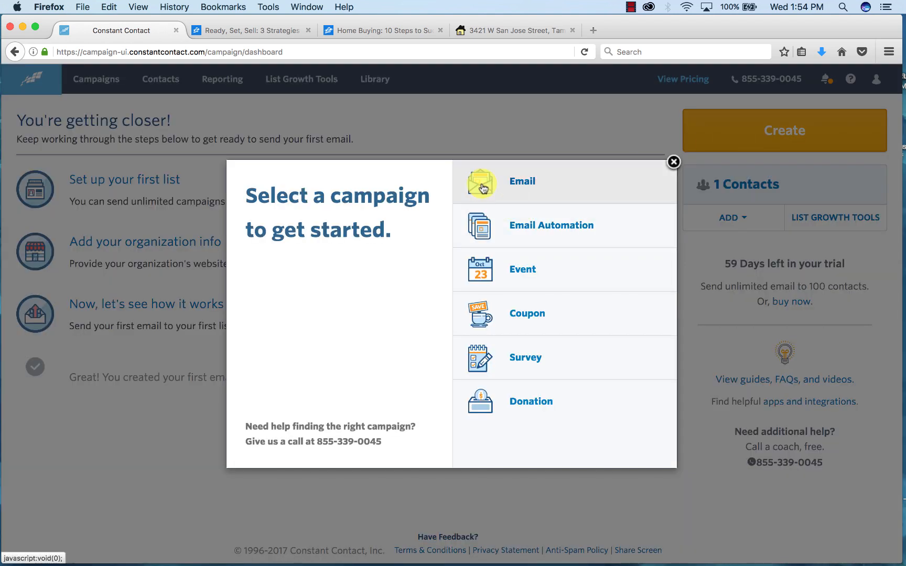
left_click(483, 188)
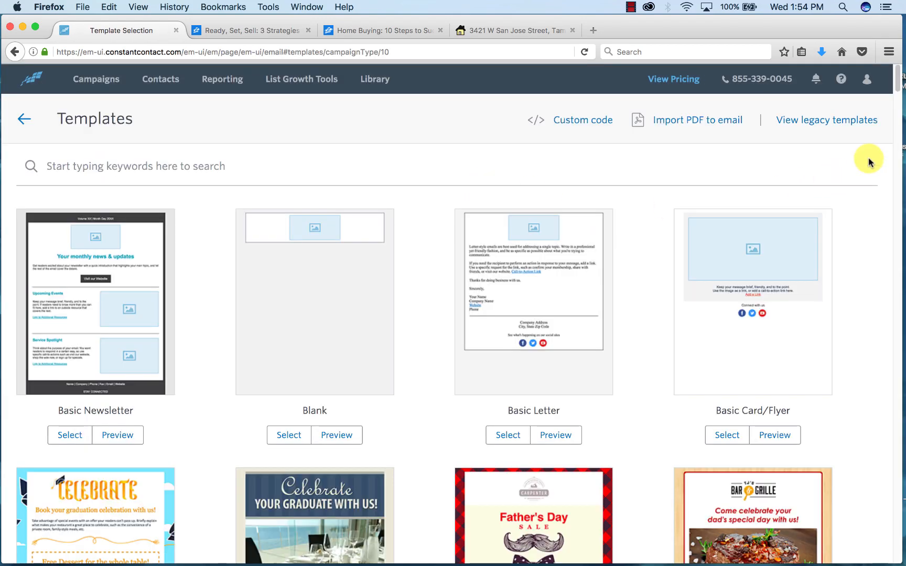
left_click_drag(896, 83, 900, 222)
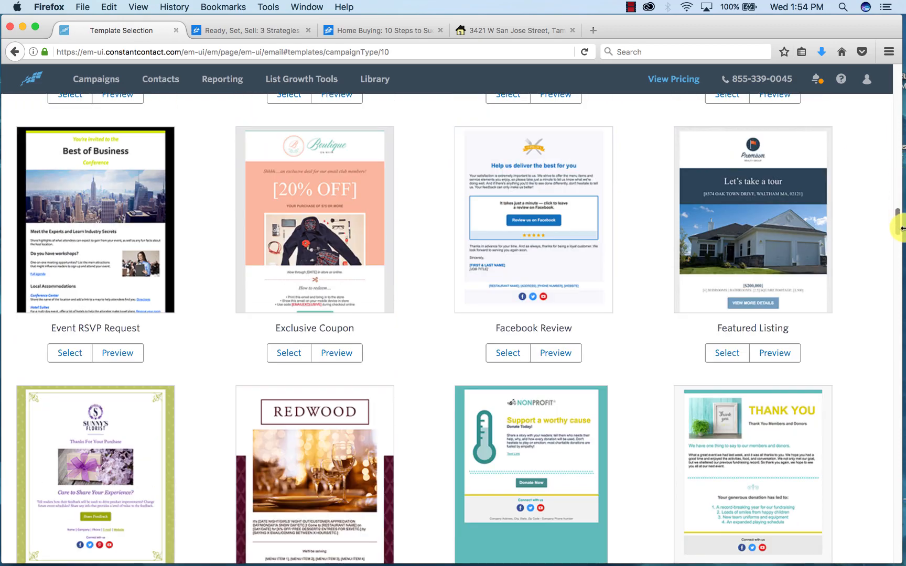
left_click(760, 195)
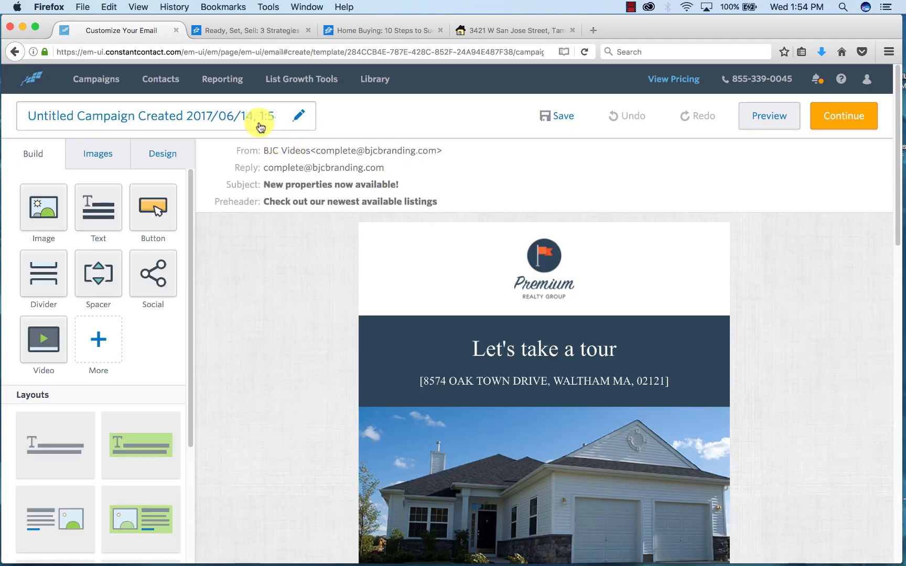
- Rename the campaign as "My Realtor Template" and save the name
left_click(252, 118)
type("My Realtor Template")
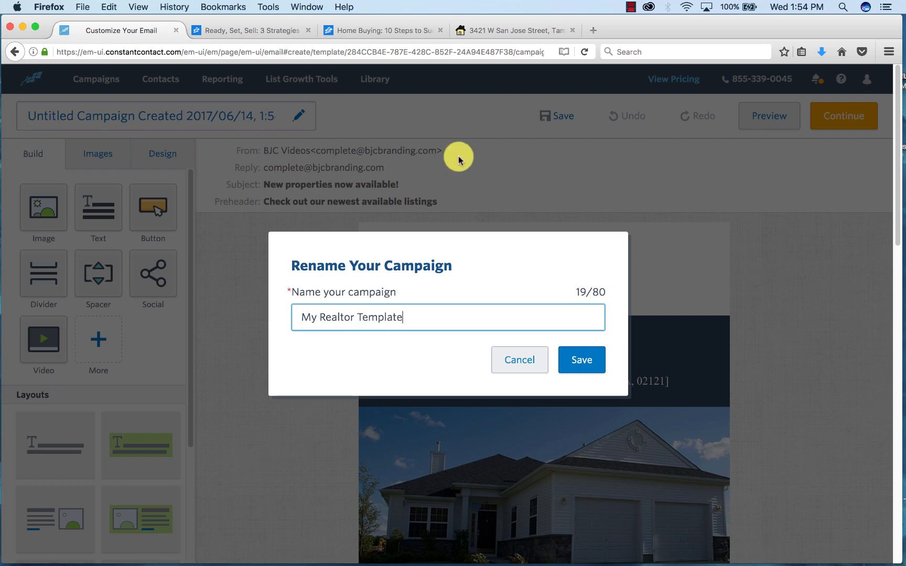
left_click(590, 365)
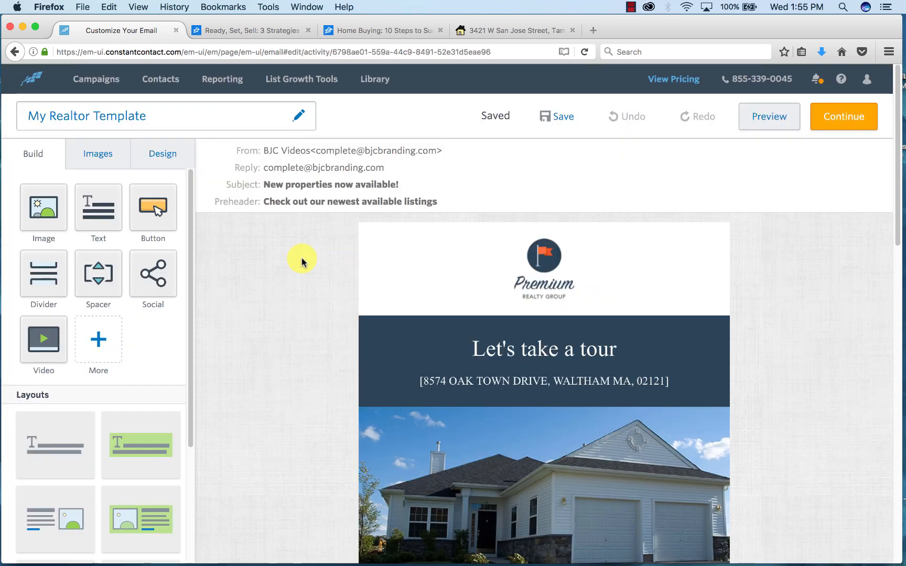
- Set the email design's body font to Arial and its body text color to dark gray
left_click(160, 154)
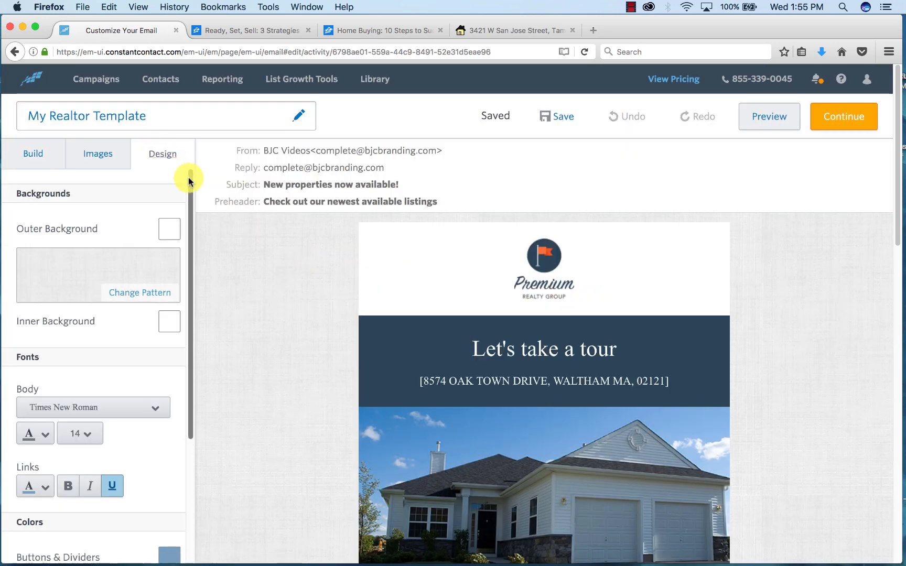
mouse_move(189, 181)
left_mouse_down()
mouse_move(186, 269)
mouse_move(186, 195)
left_mouse_up()
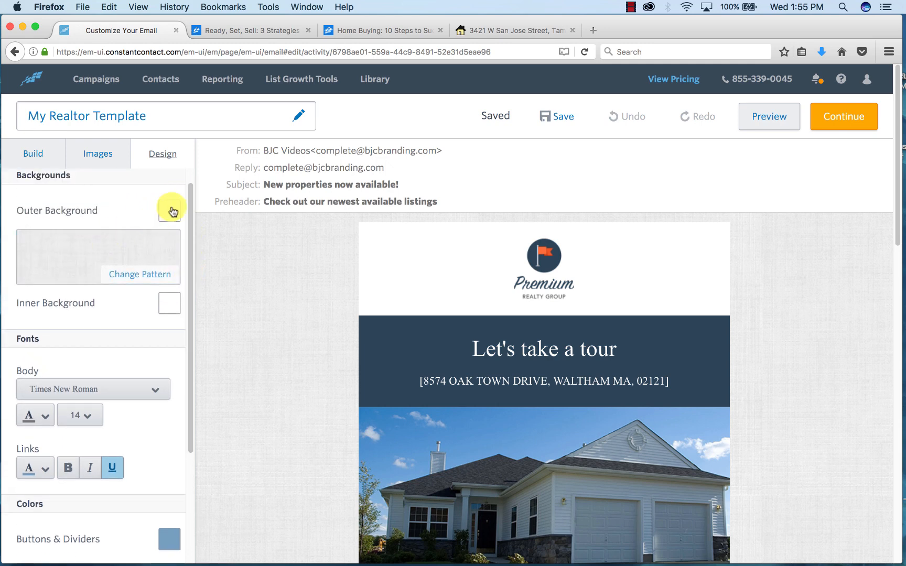
left_click_drag(188, 196, 189, 321)
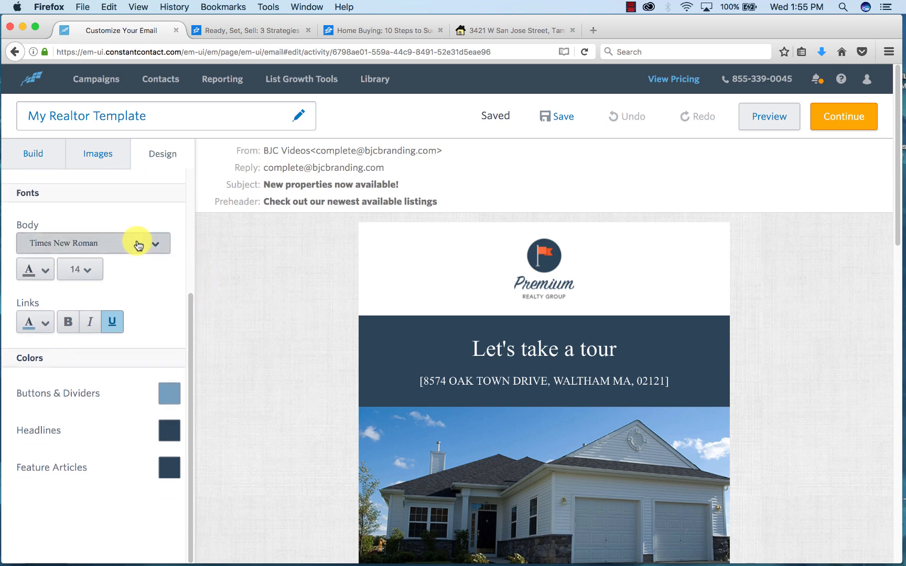
left_click(100, 244)
left_click(52, 270)
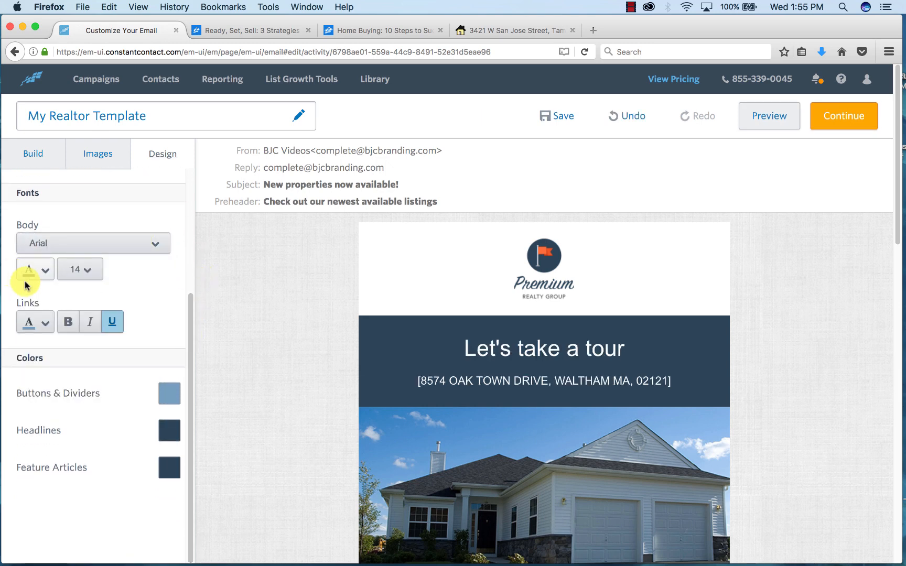
left_click(35, 271)
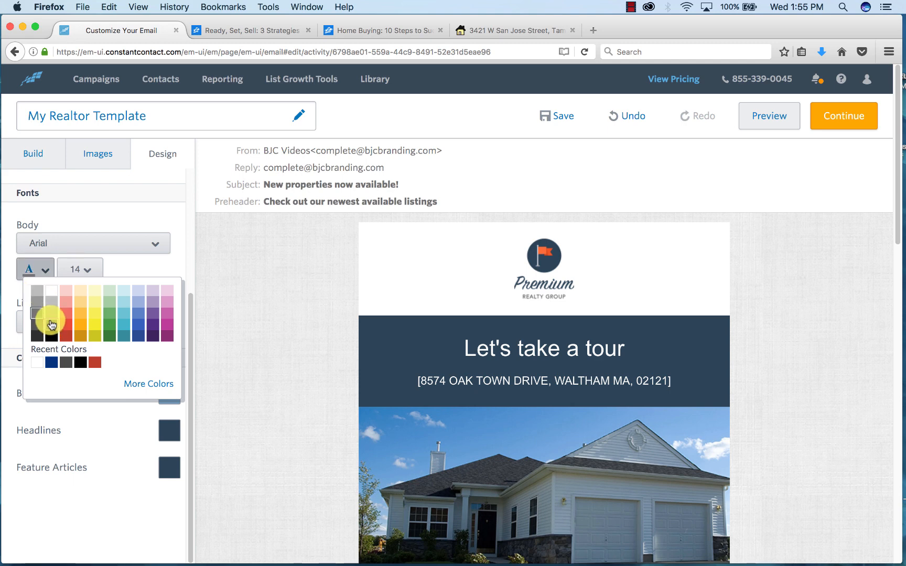
left_click(51, 324)
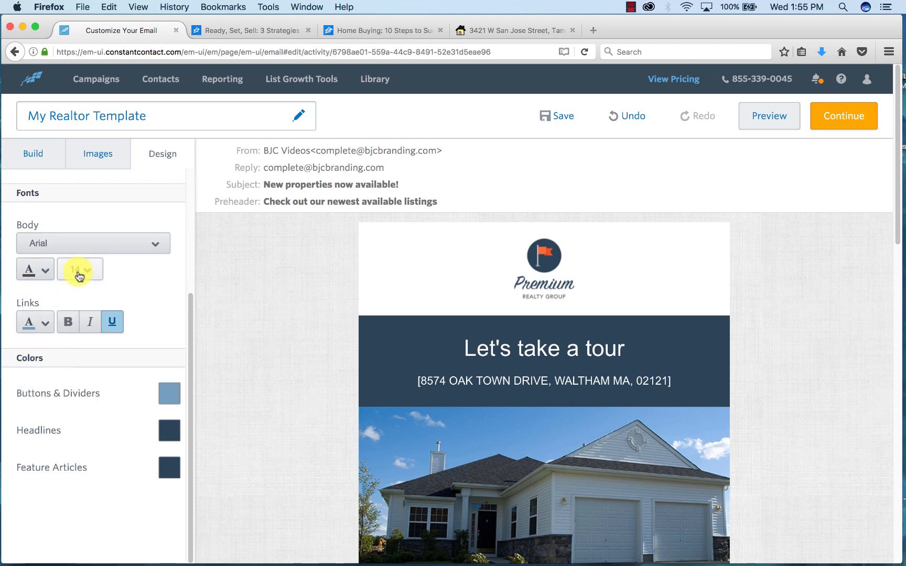
- Set the design's link color and its buttons and dividers color to the recent dark blue
left_click(37, 324)
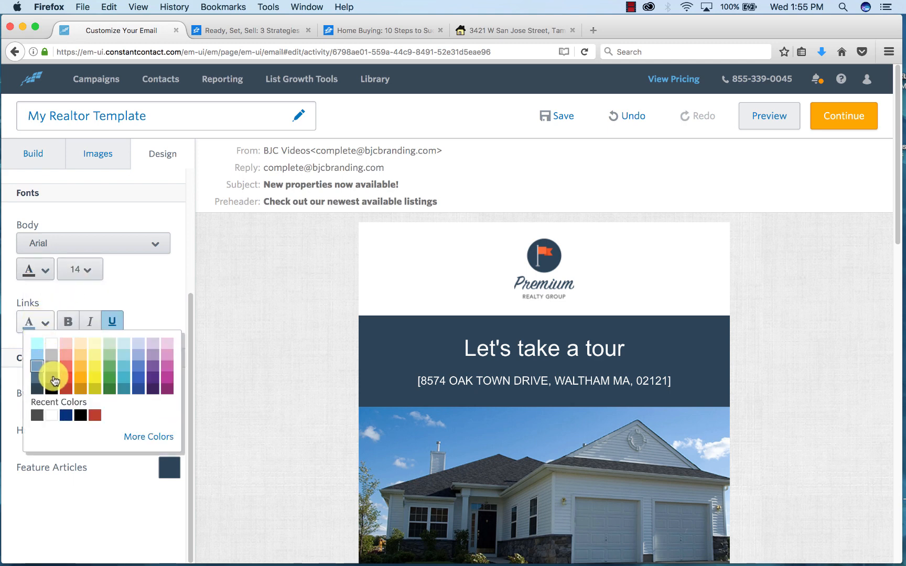
left_click(69, 418)
left_click(167, 397)
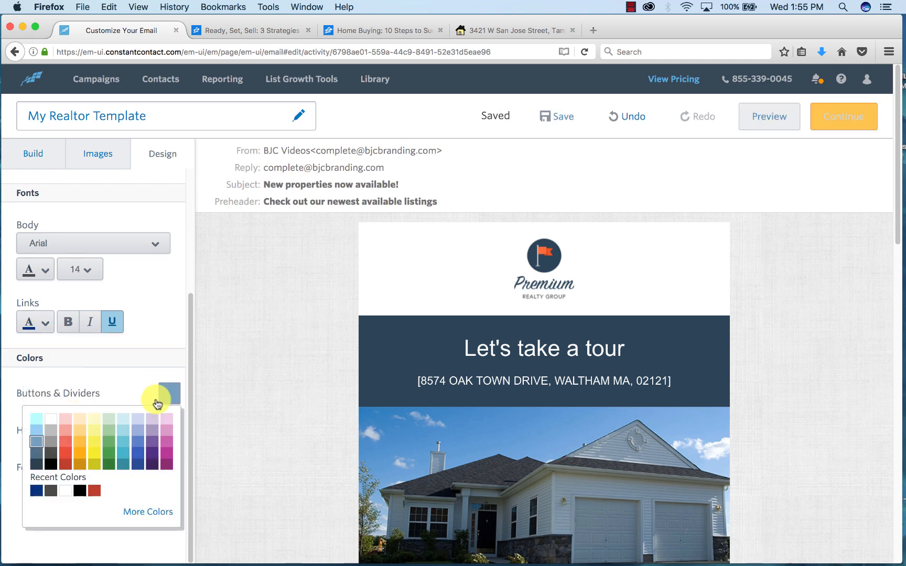
left_click(37, 491)
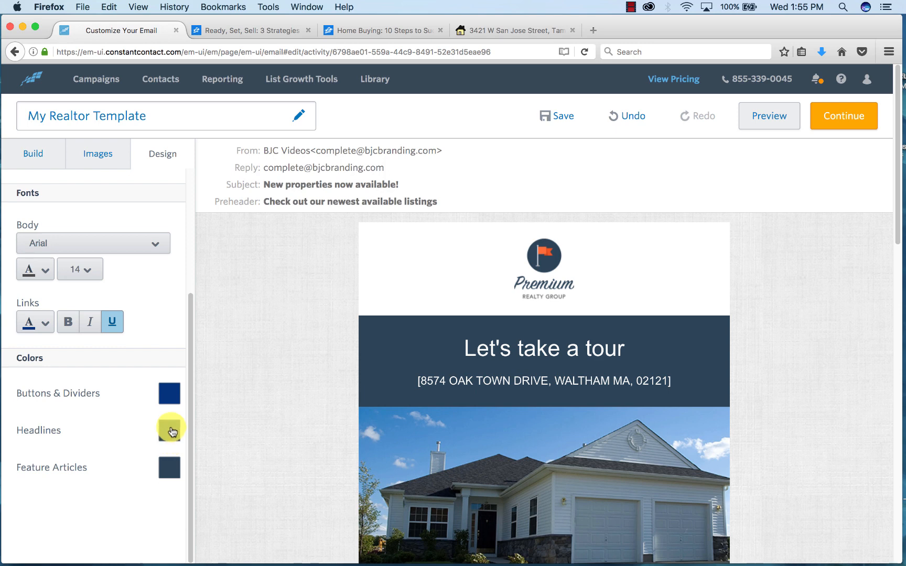
- Set the design's headlines color to the recent dark blue and its feature articles color to white
left_click(167, 430)
left_click(36, 528)
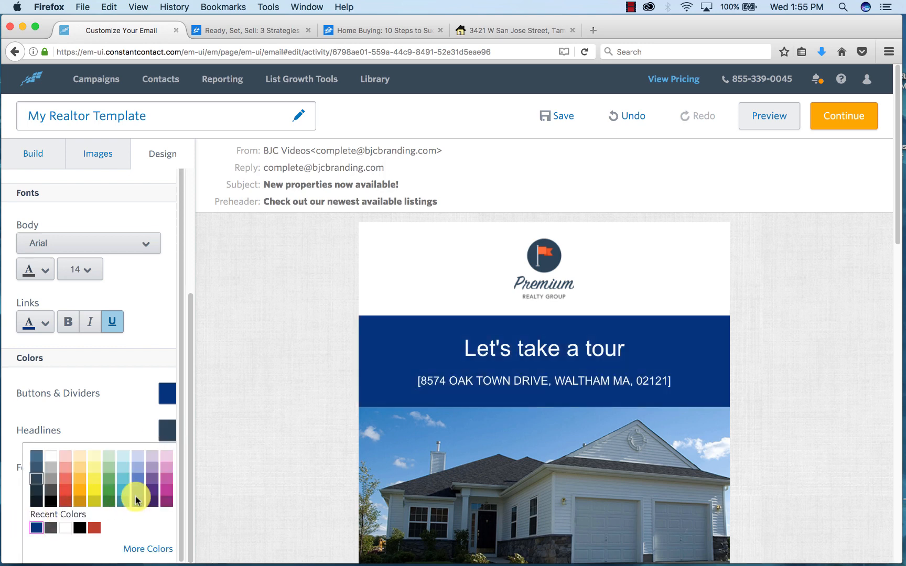
left_click(168, 475)
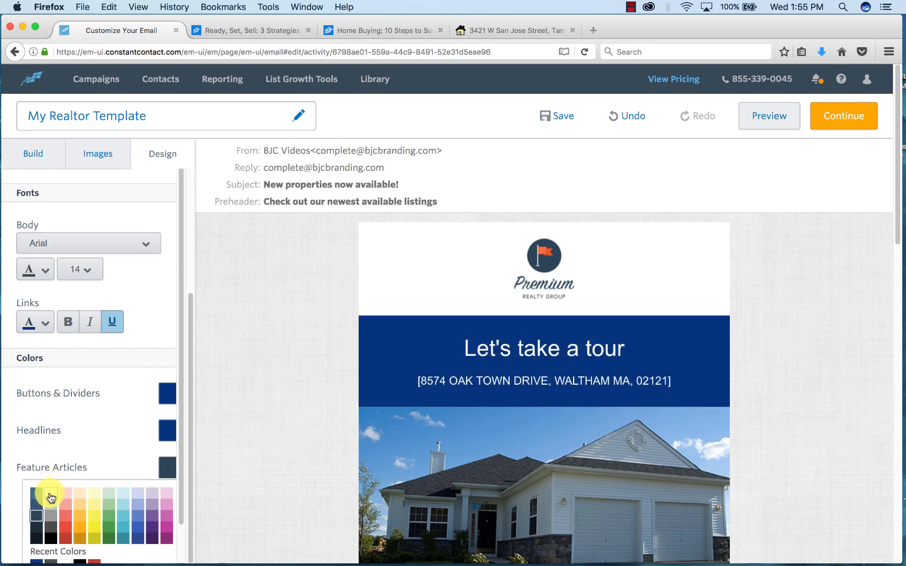
left_click(152, 440)
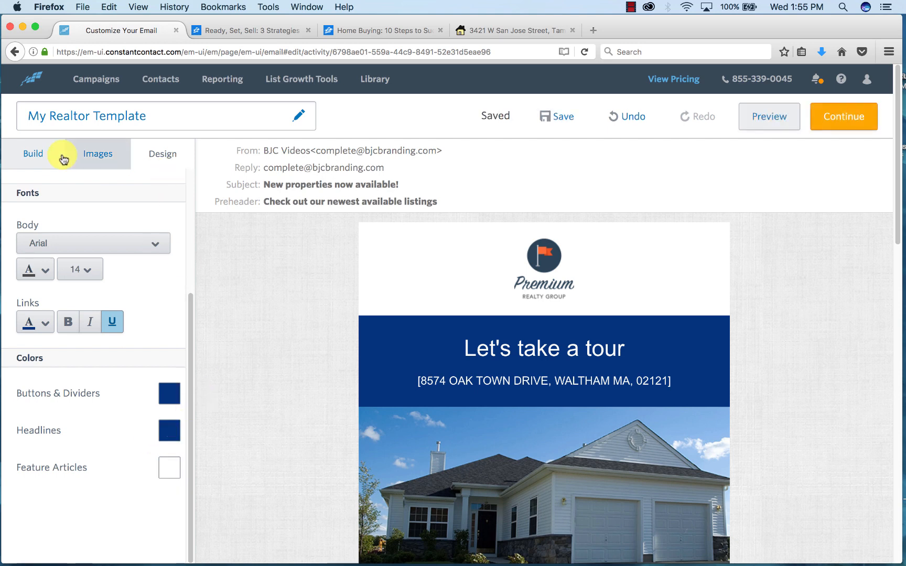
- Replace the Premium Realty Group logo at the head of the email with acme.jpg from the image library
left_click(37, 154)
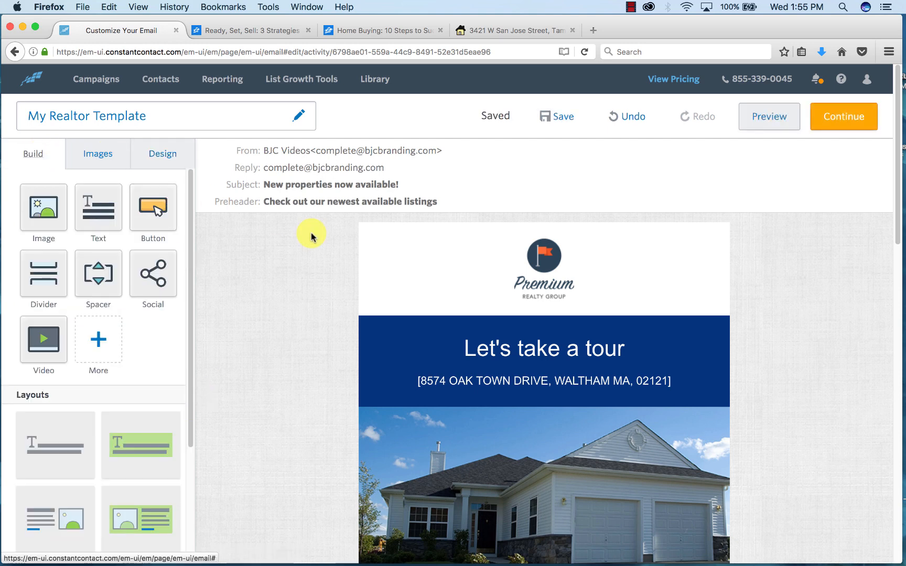
left_click(545, 266)
left_click(457, 215)
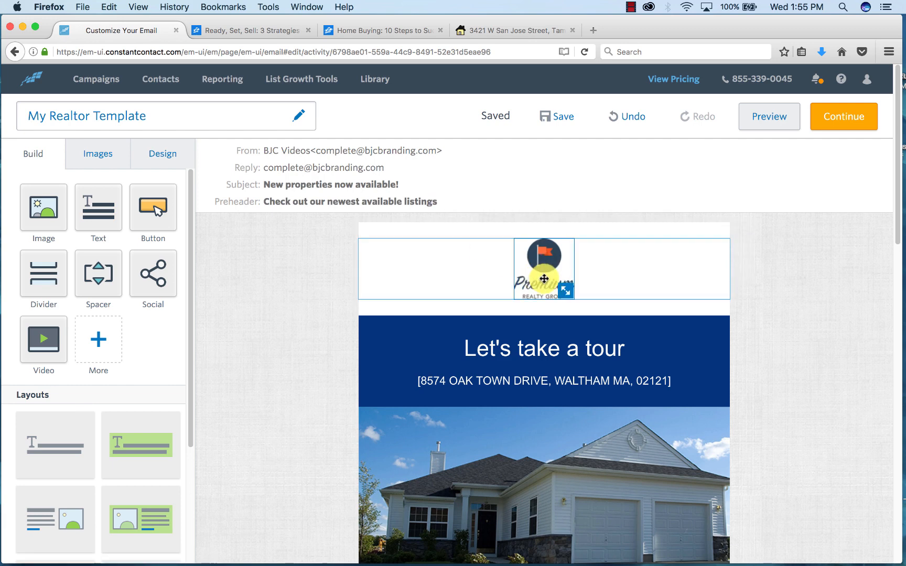
left_click(543, 278)
left_click(446, 221)
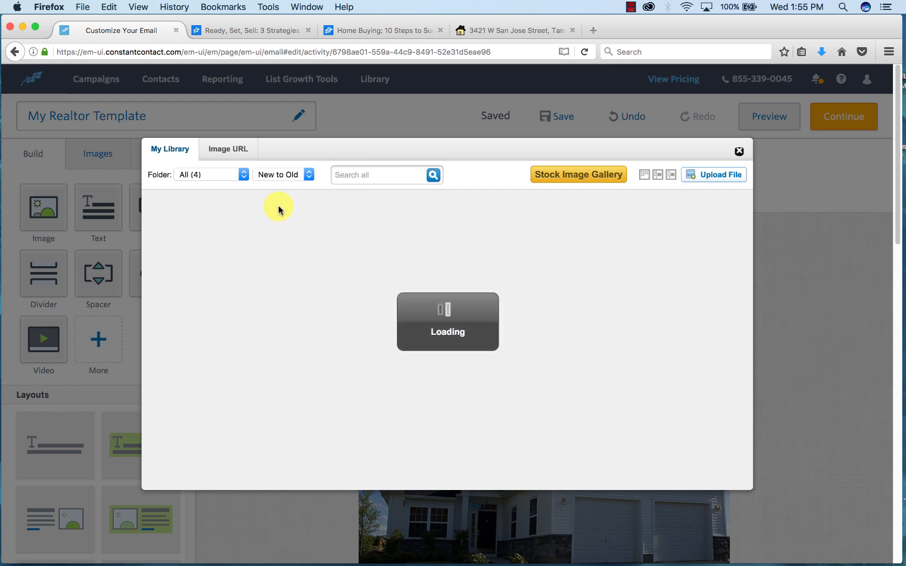
left_click(196, 244)
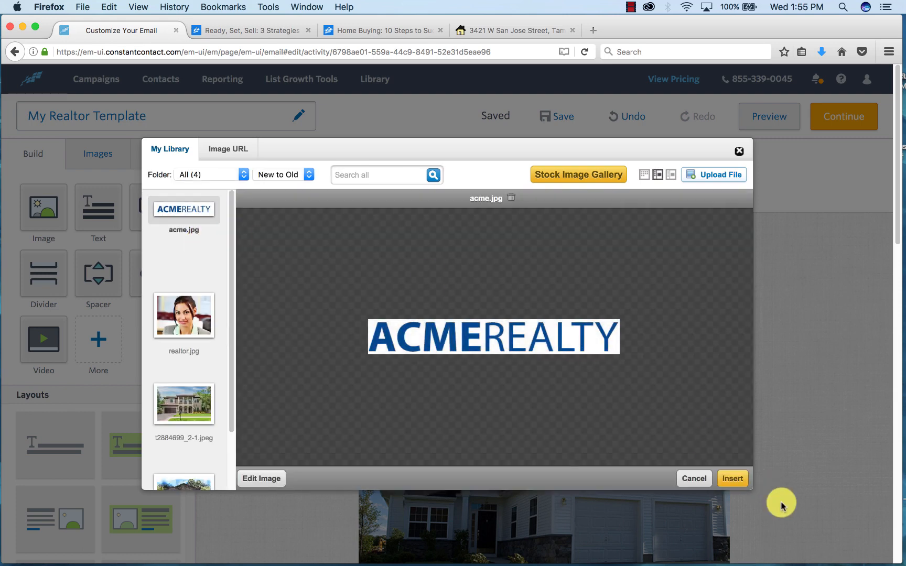
left_click(732, 479)
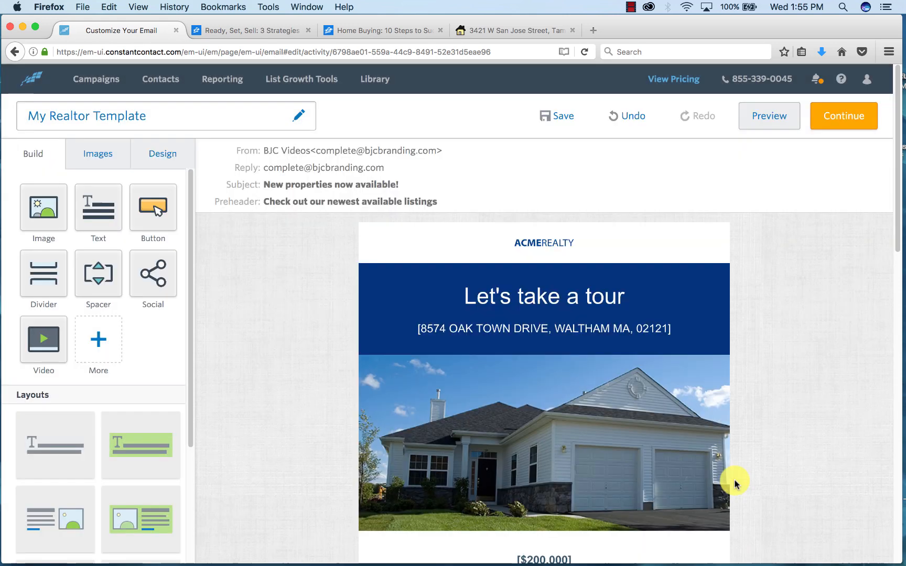
left_click(567, 241)
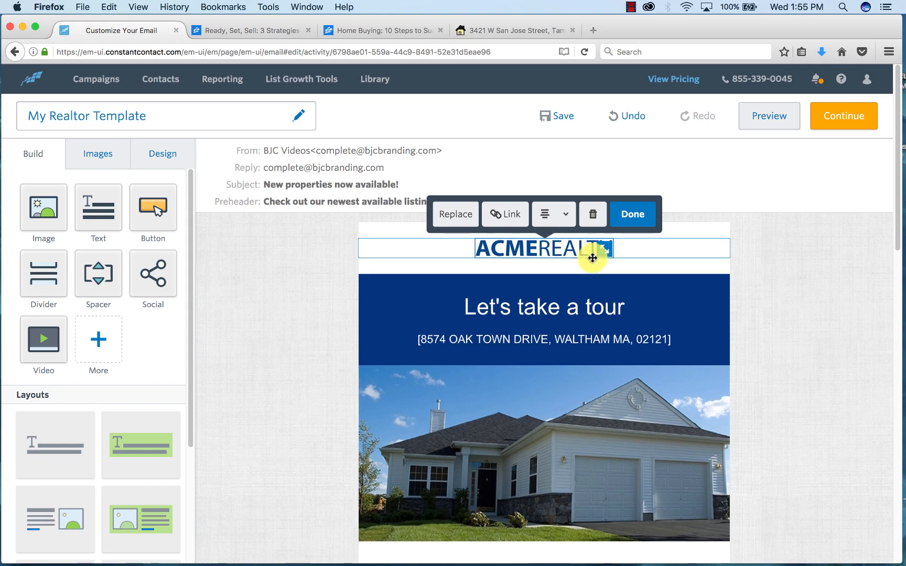
left_click(501, 220)
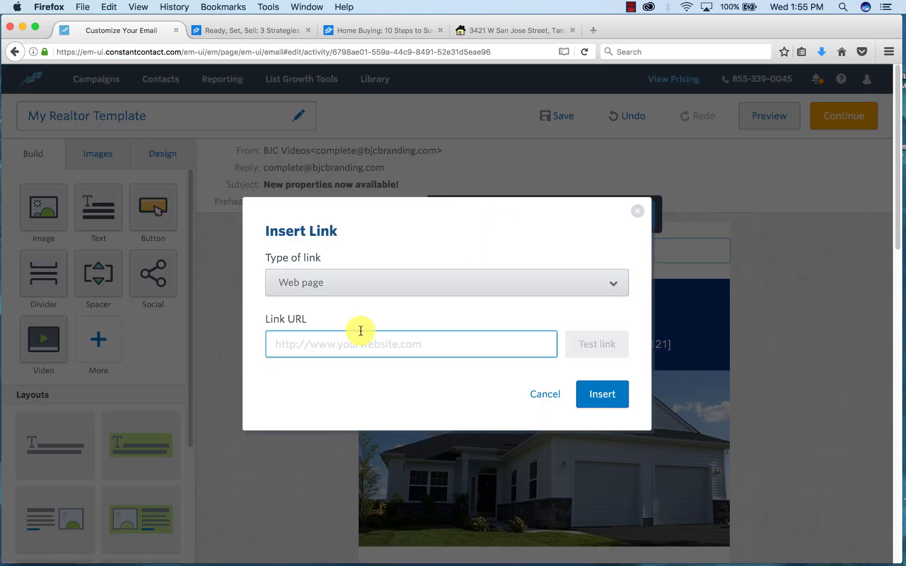
type("http://")
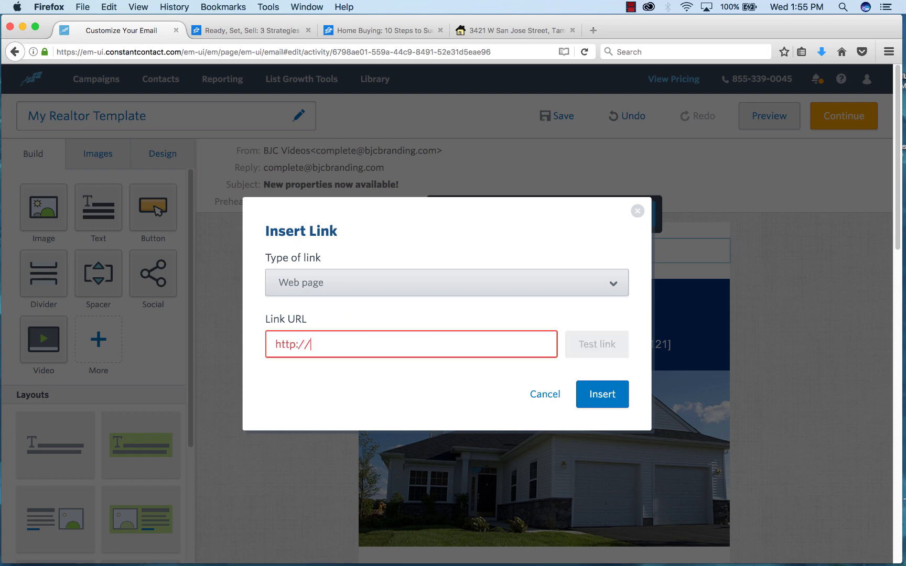
type("www.bjcbrandin")
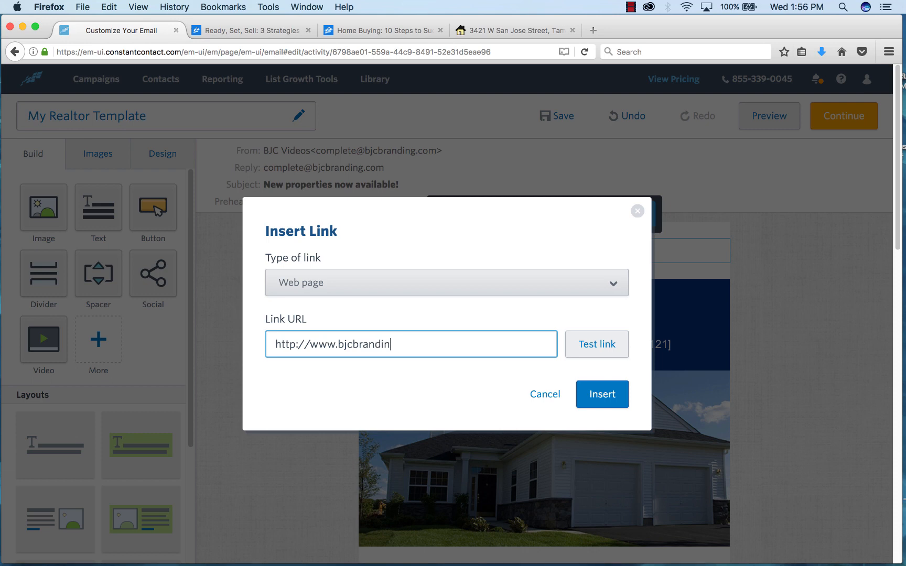
type("g.com")
key("super+a")
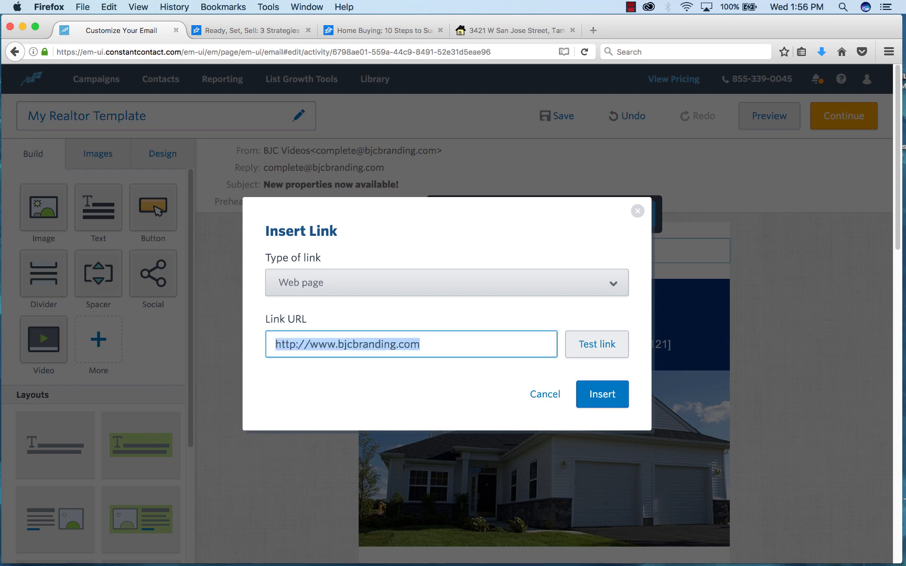
key("super+c")
left_click(619, 393)
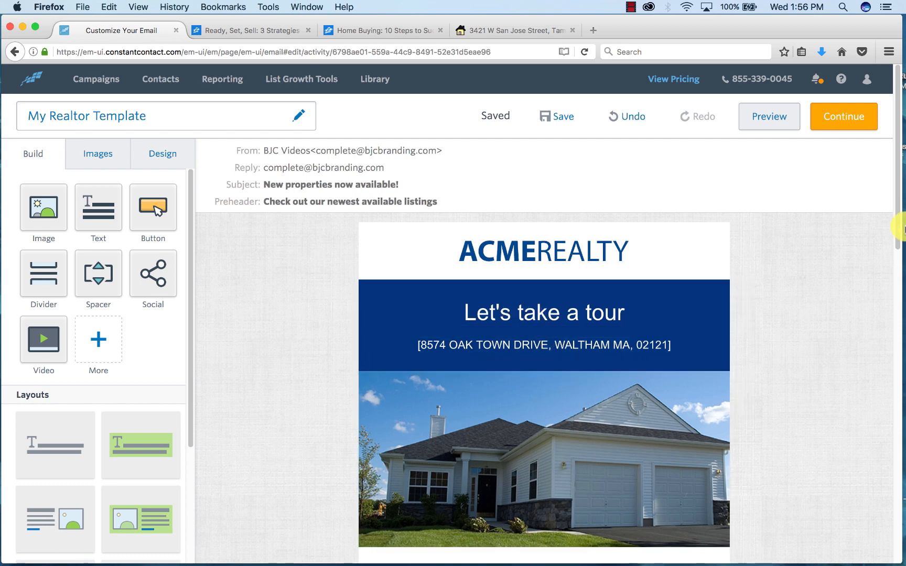
- Replace the main house photo below the "Let's take a tour" heading with t2884699_2-1.jpeg from the image library
left_click_drag(898, 207, 899, 263)
left_click(543, 251)
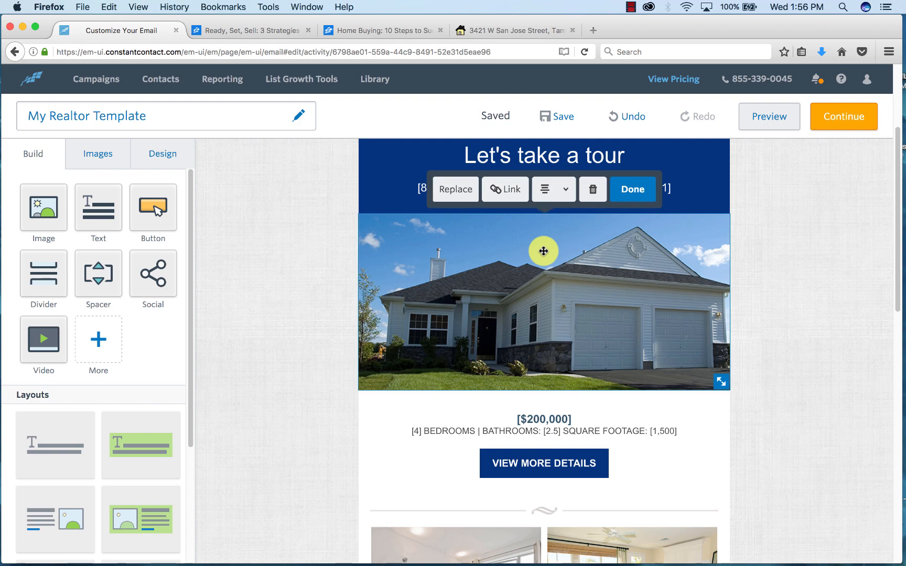
left_click(454, 194)
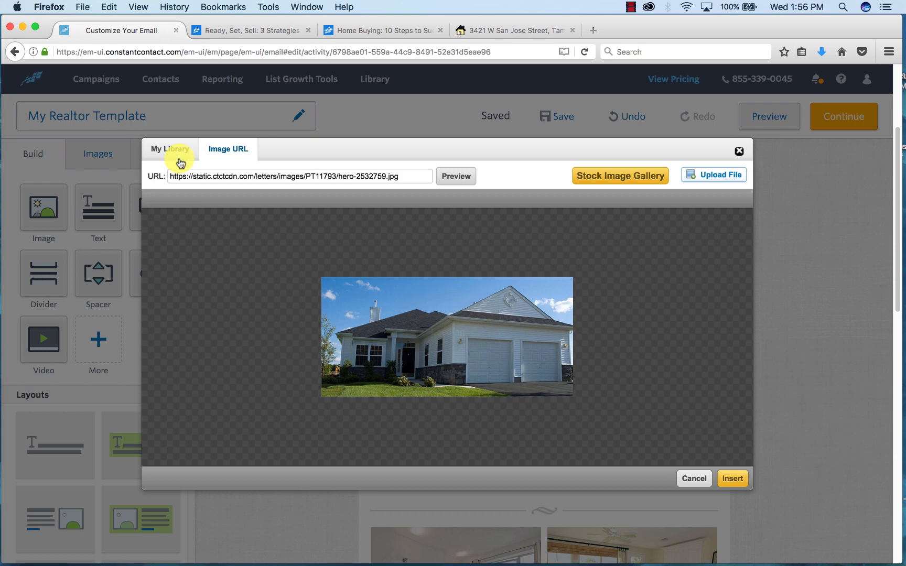
left_click(180, 158)
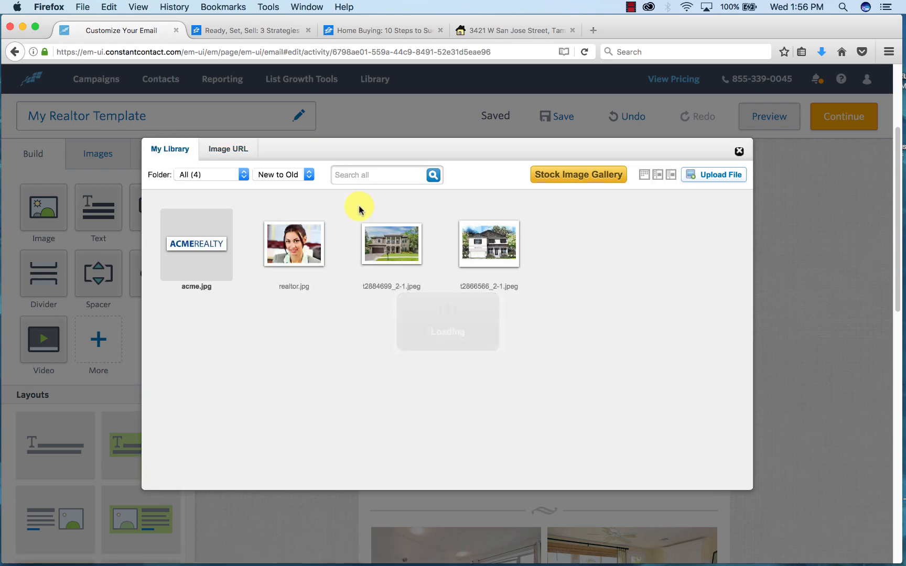
left_click(399, 243)
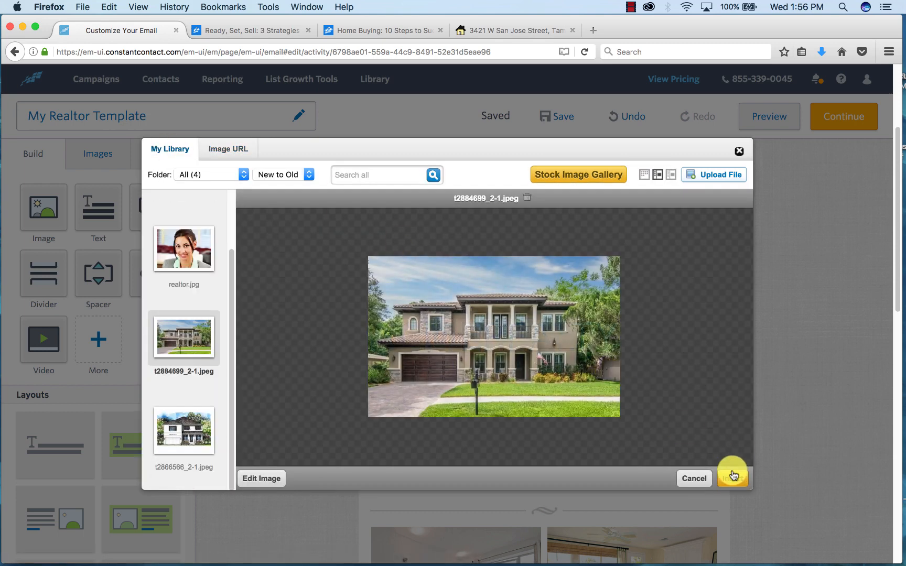
left_click(732, 475)
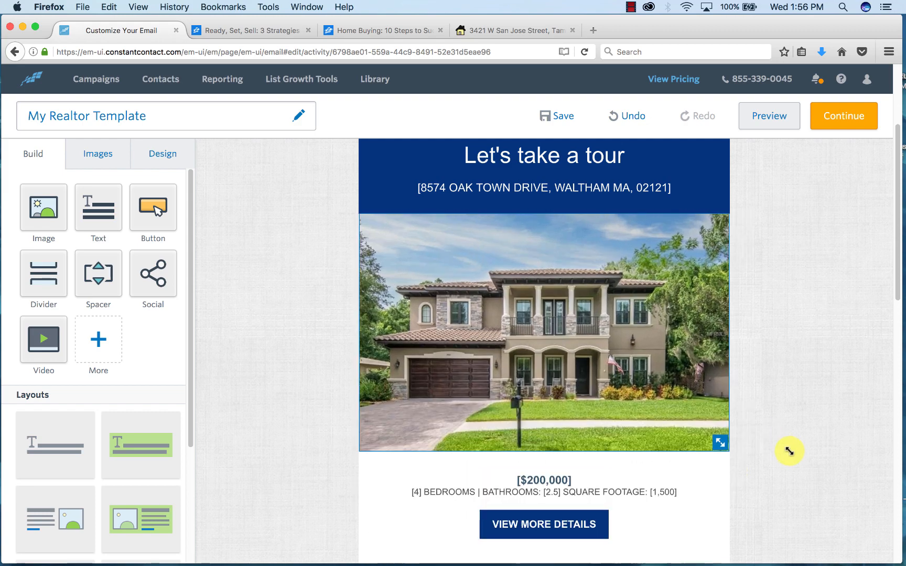
left_click(587, 304)
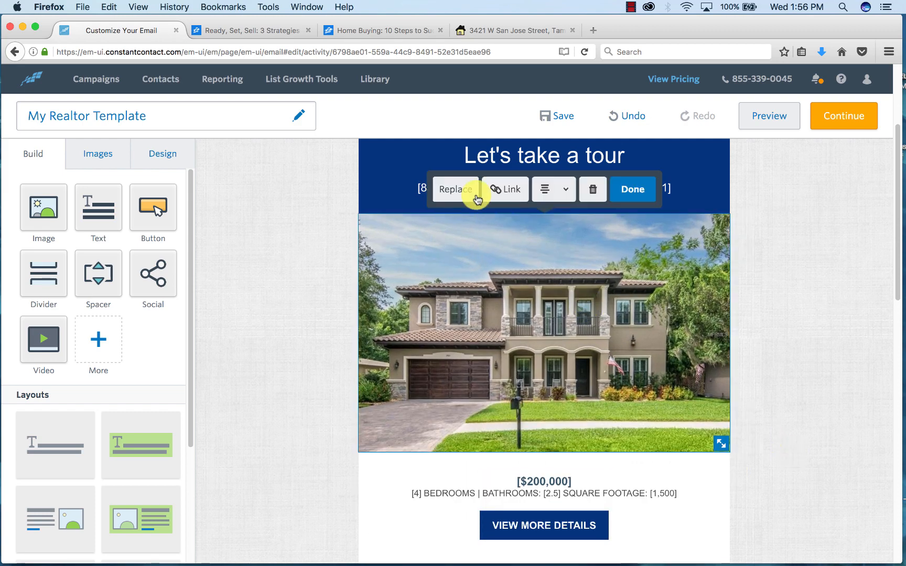
left_click(493, 194)
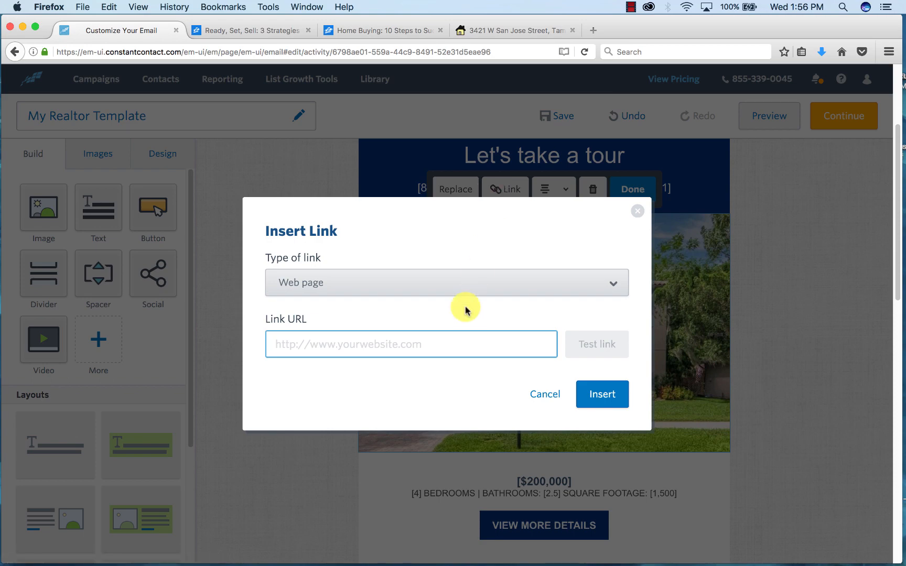
key("super+v")
left_click(598, 392)
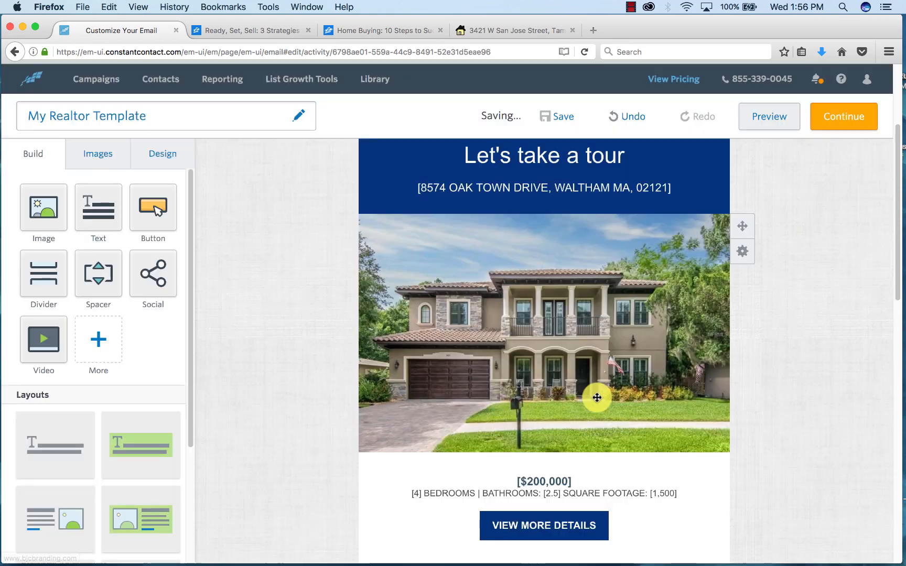
- Replace the bracketed price line below the house photo with "Location of the Property | $200,000"
left_click_drag(898, 220, 898, 310)
left_click_drag(578, 241, 461, 235)
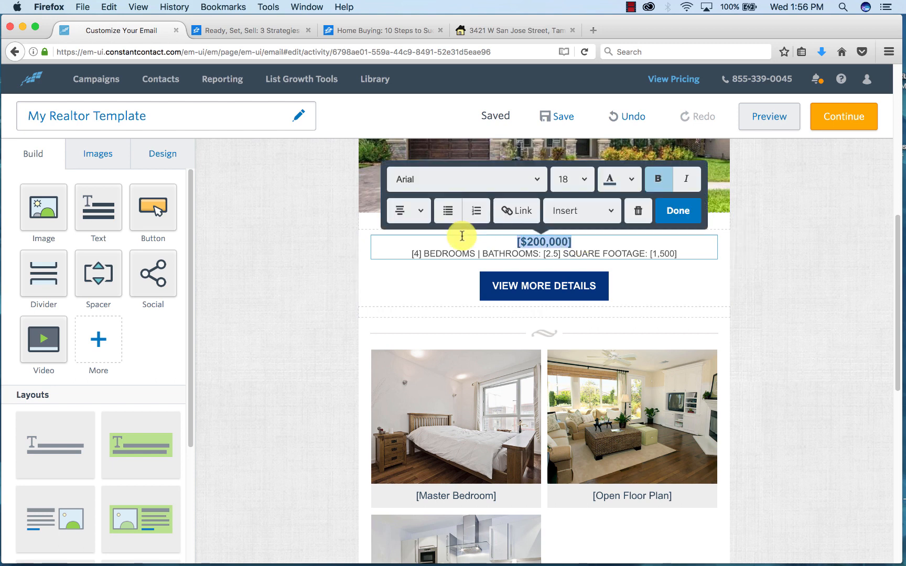
type("Locatio")
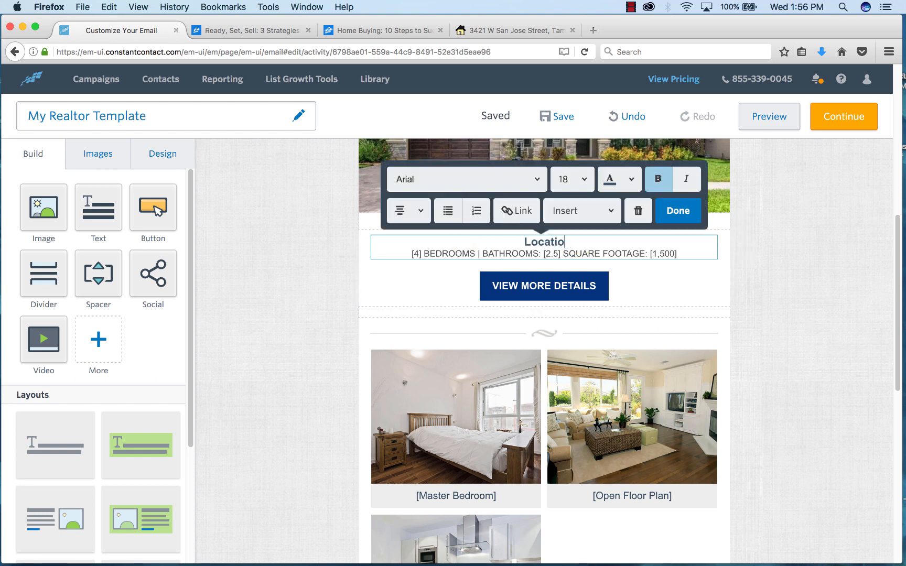
type("n of the P")
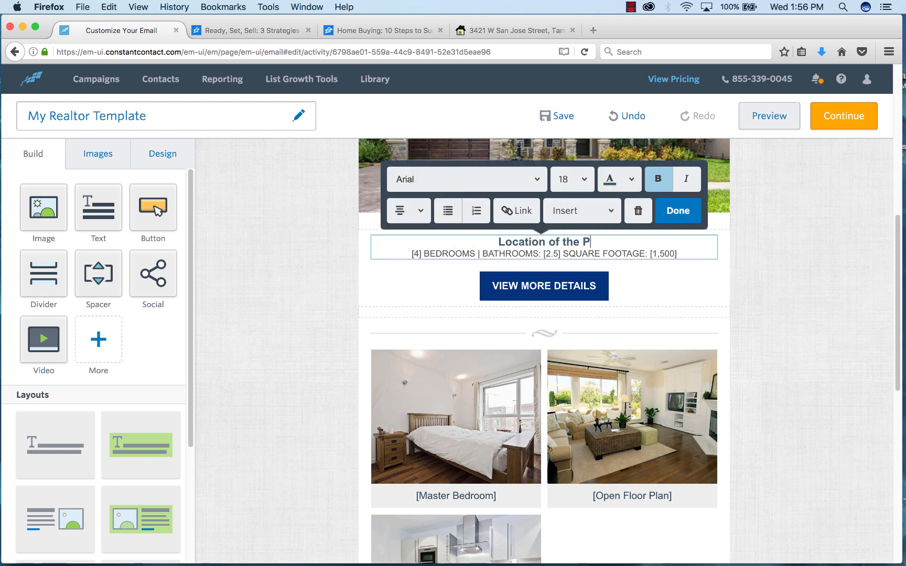
type("roperty")
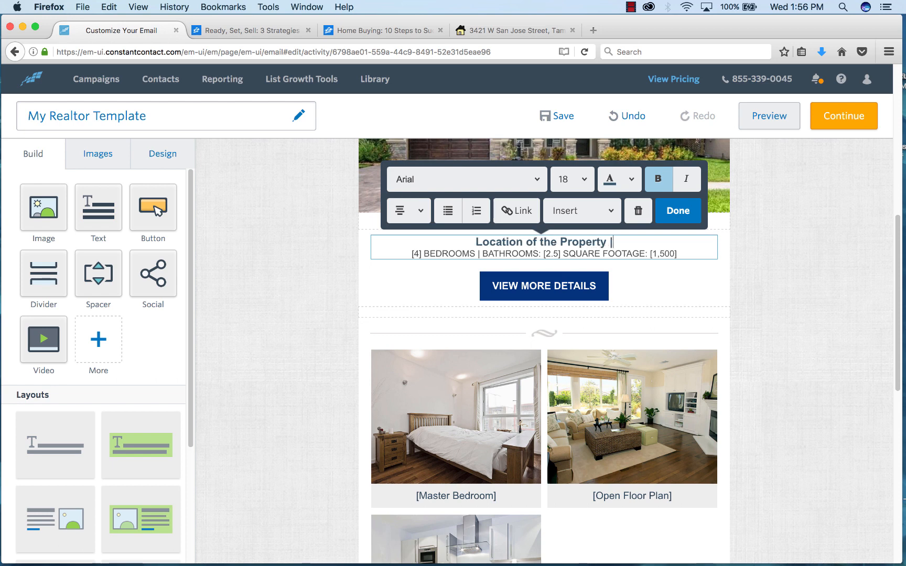
type(" | ")
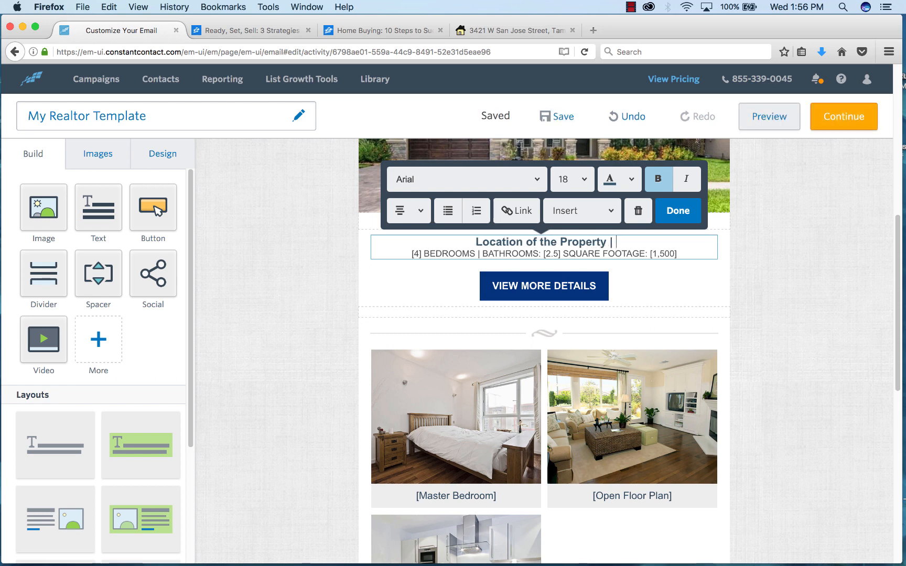
type("$200,000")
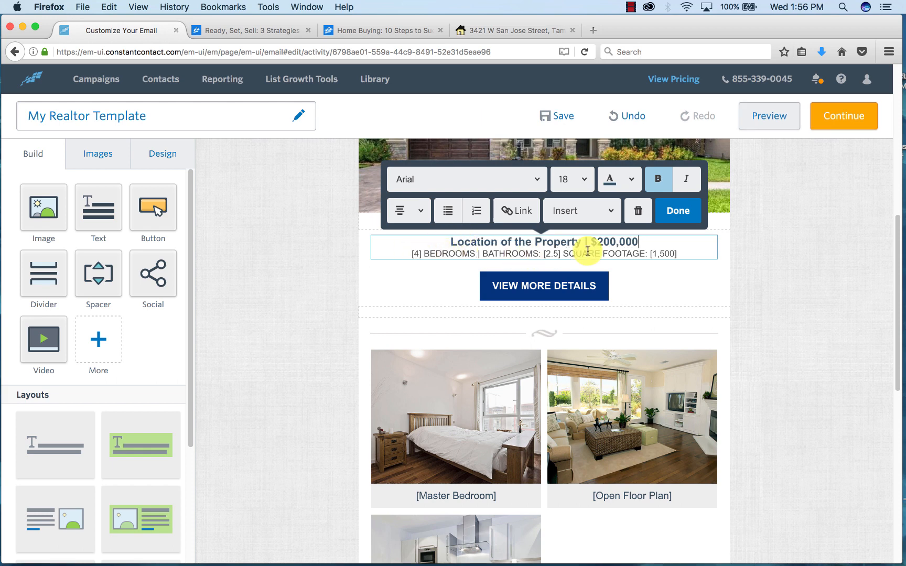
left_click(682, 252)
key("Return")
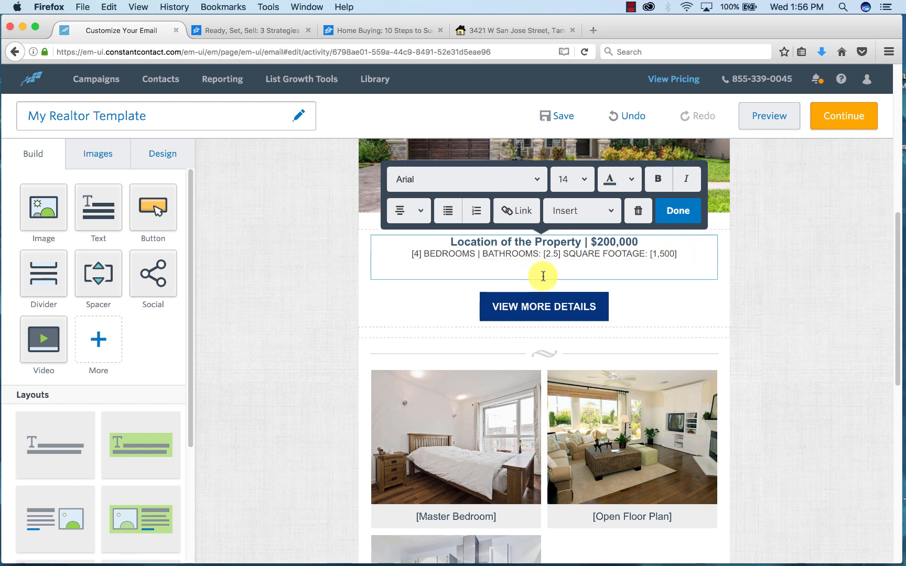
key("BackSpace")
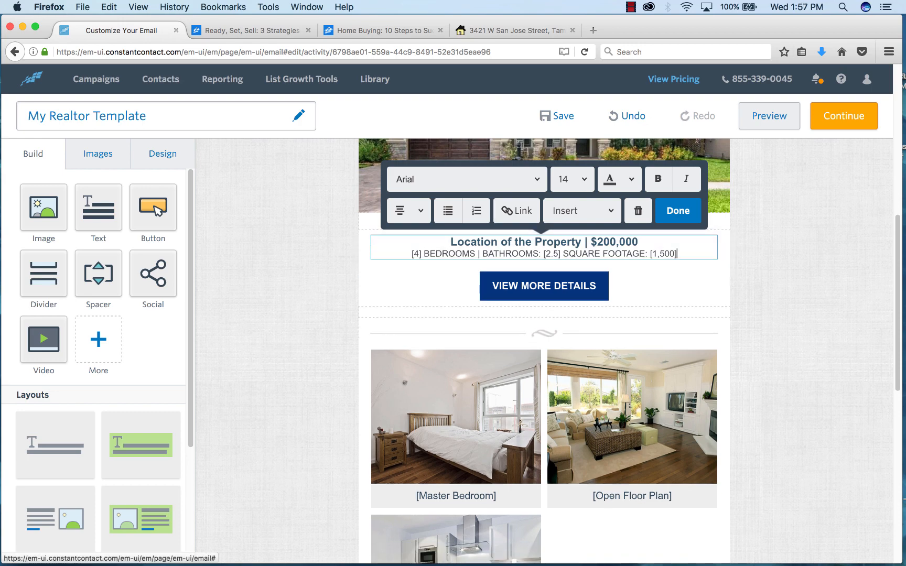
- Change the VIEW MORE DETAILS button text to "VIEW THIS LISTING" and link it to the copied web page URL
left_click(530, 284)
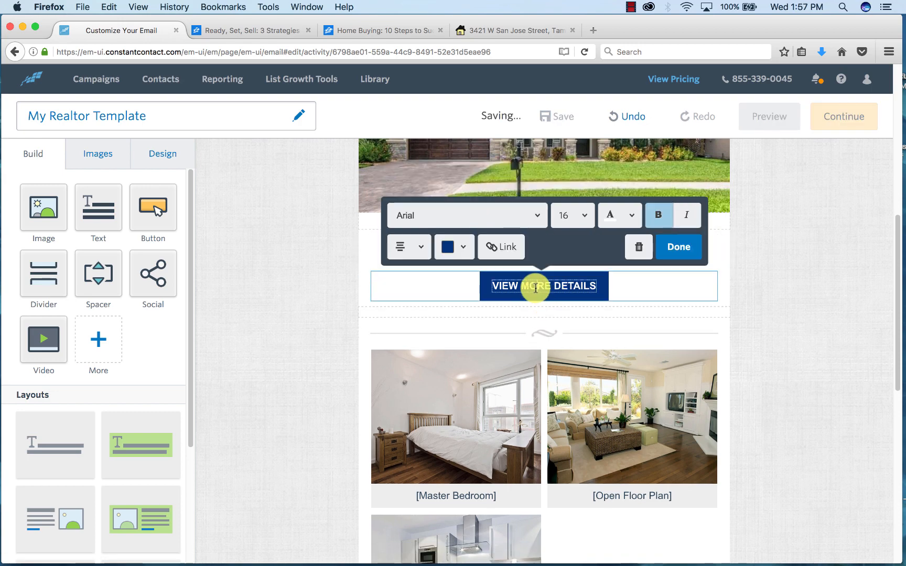
left_click(498, 247)
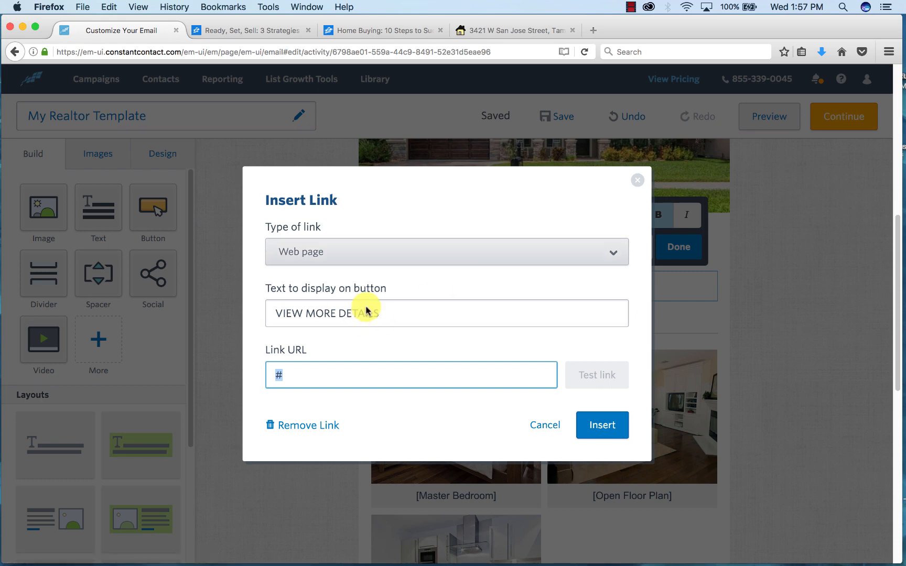
left_click(393, 311)
left_click_drag(394, 311, 307, 312)
type("TH")
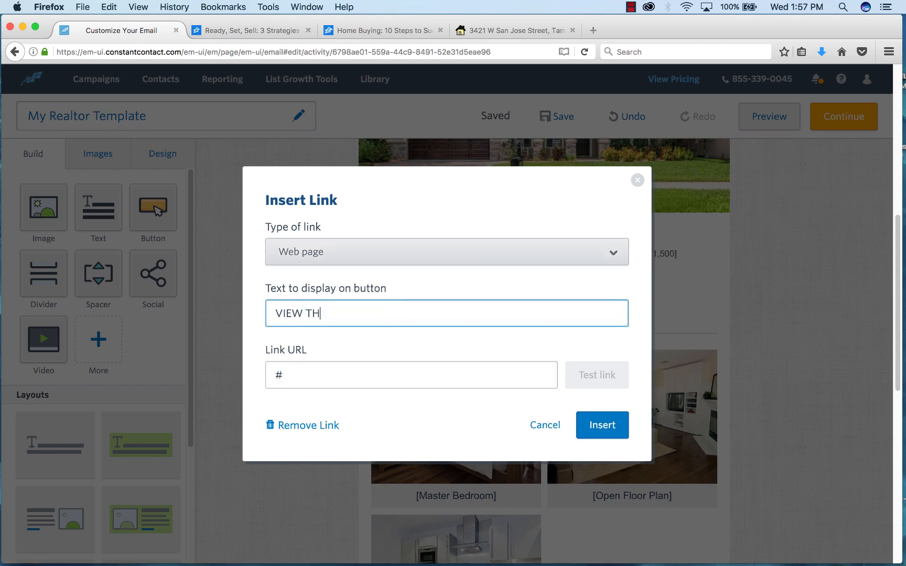
type("IS LISTING")
key("Tab")
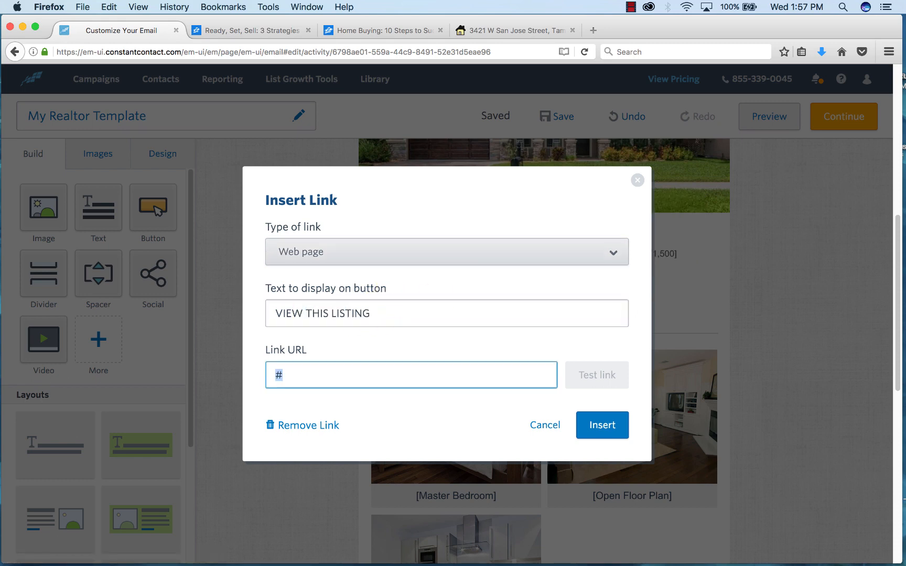
key("super+v")
left_click(600, 424)
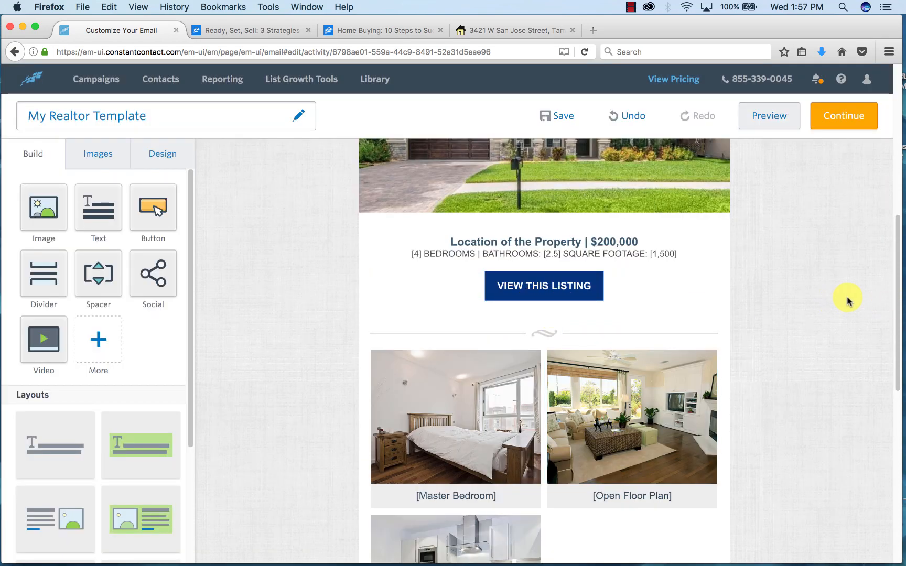
- Delete the thin empty row and the kitchen photo row beneath the Master Bedroom and Open Floor Plan photos
left_click_drag(893, 259, 893, 339)
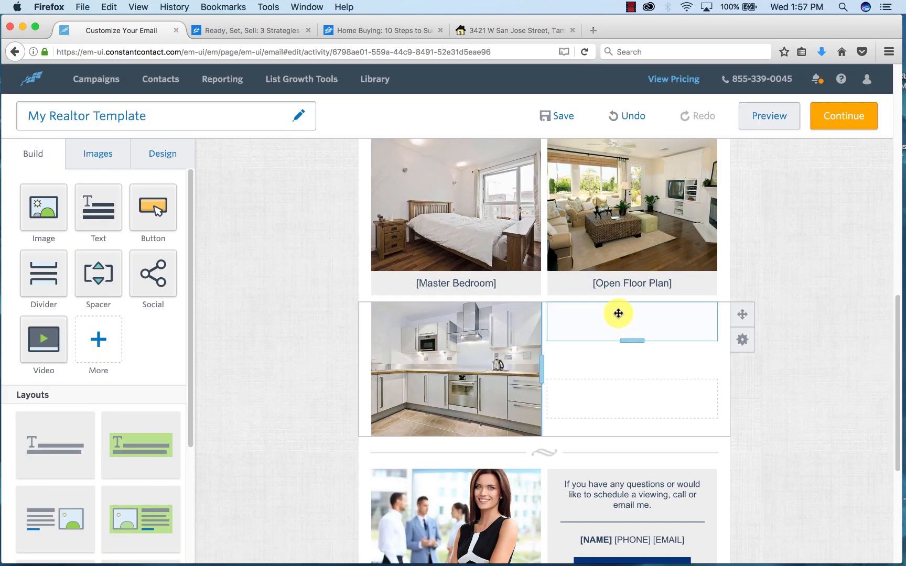
mouse_move(743, 336)
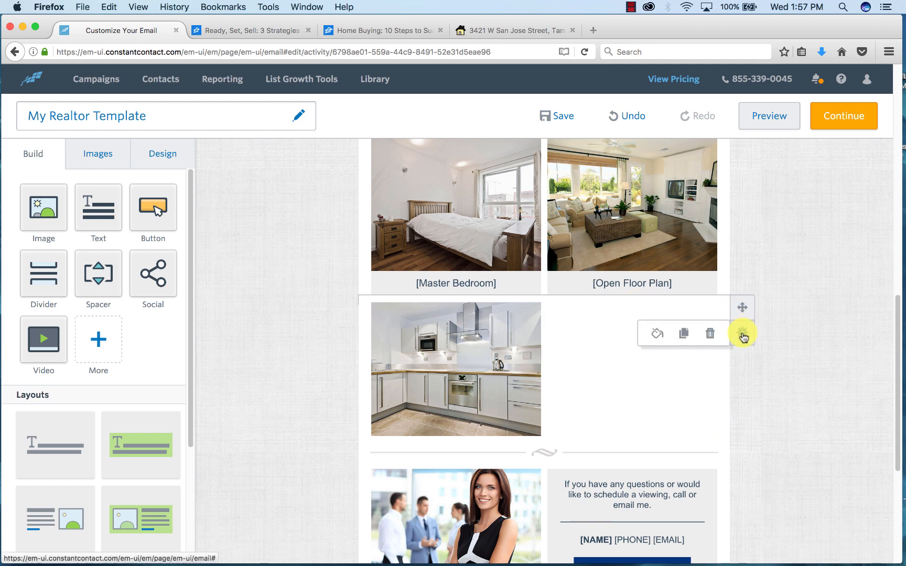
left_click(710, 334)
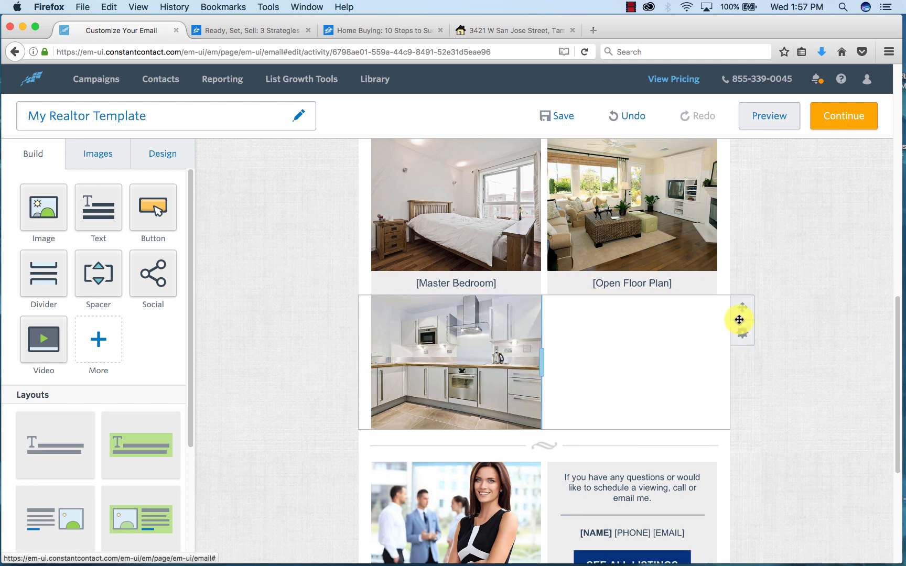
mouse_move(742, 335)
left_click(709, 334)
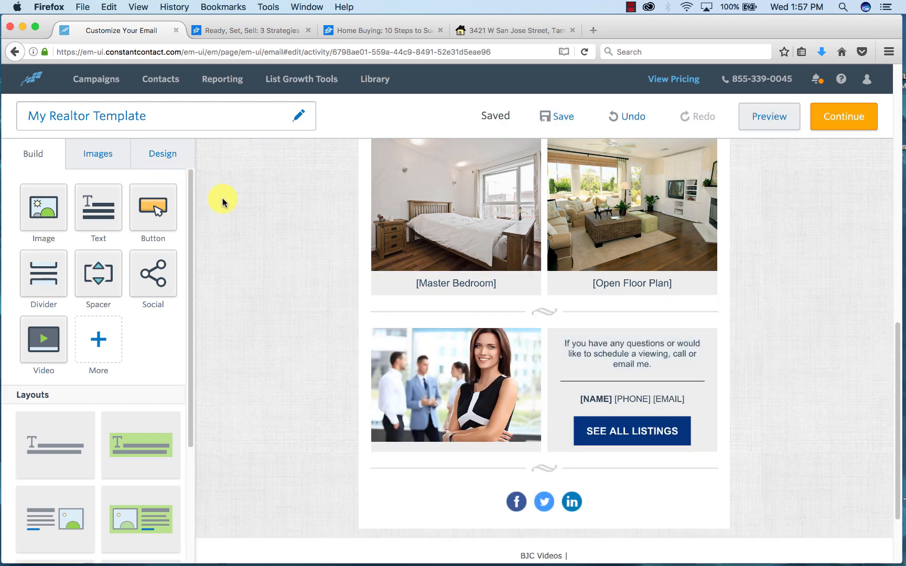
- Insert a Read More block beneath the bedroom photo and another beneath the living room photo
left_click(97, 342)
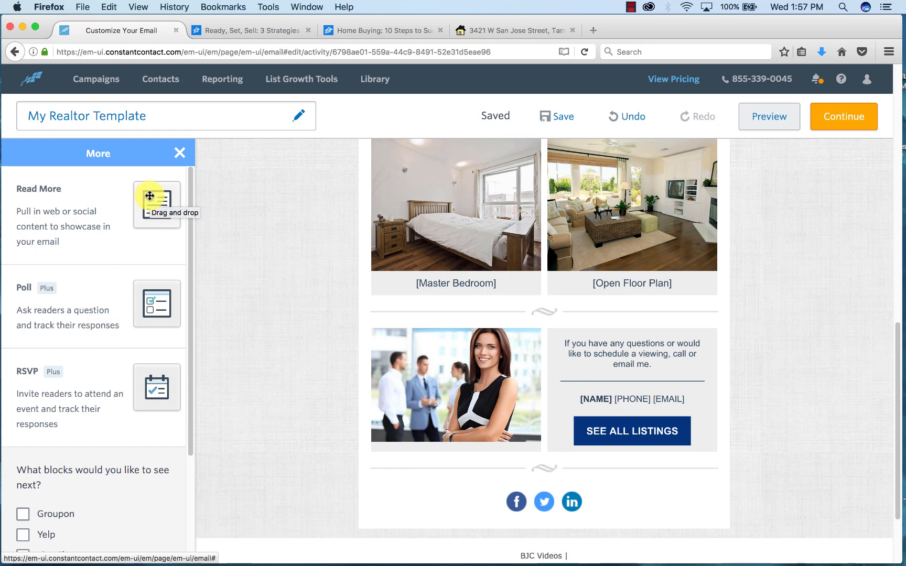
left_click_drag(149, 196, 465, 266)
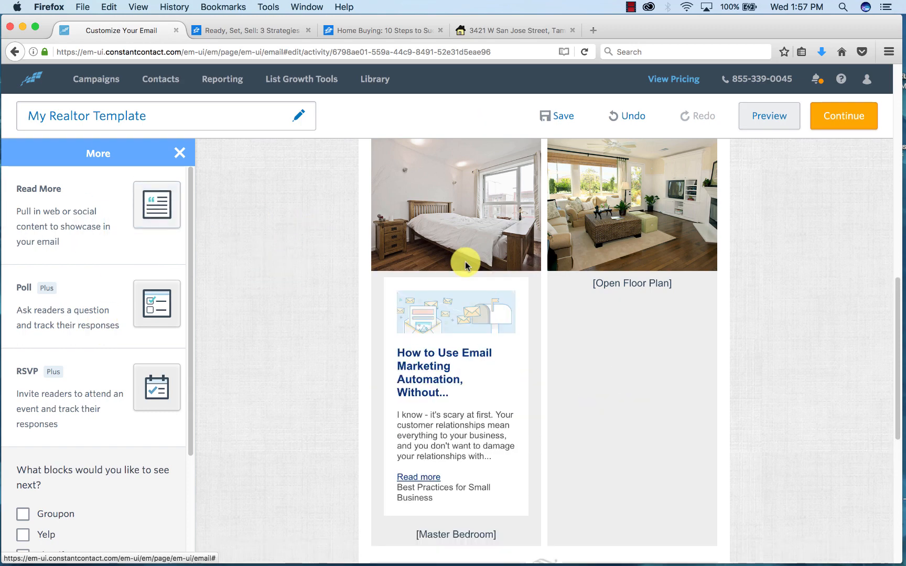
left_click_drag(153, 203, 627, 269)
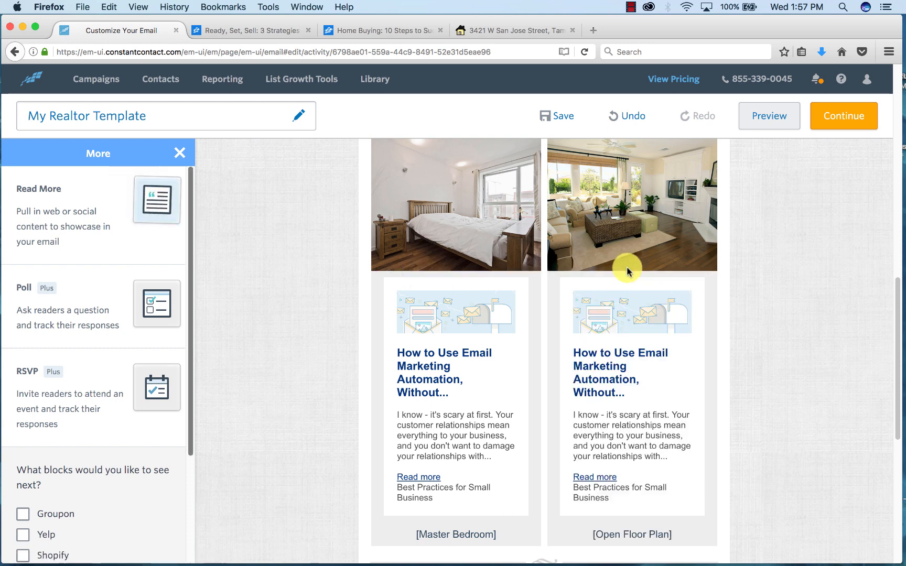
- Delete the living room and bedroom photos and the [Master Bedroom] and [Open Floor Plan] captions around the Read More blocks
left_click(633, 210)
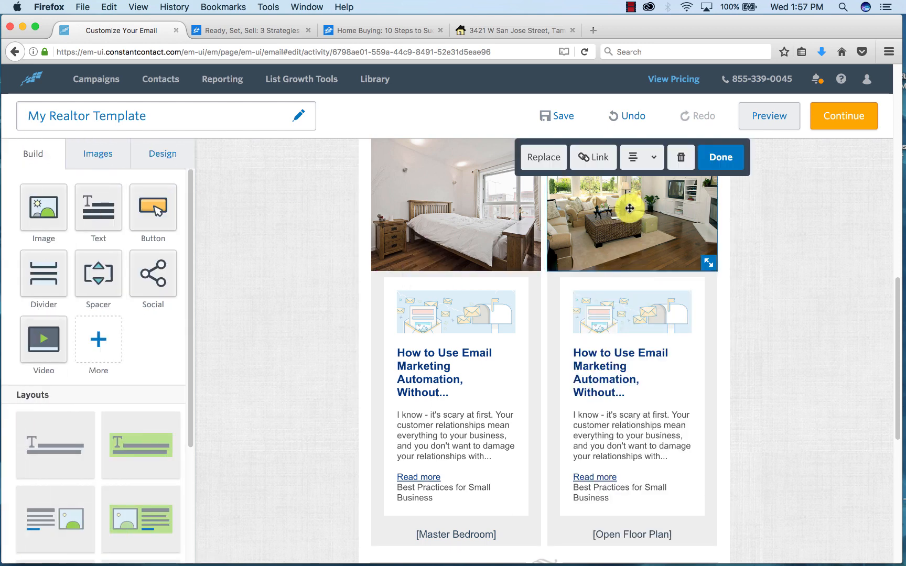
left_click(680, 157)
left_click(512, 199)
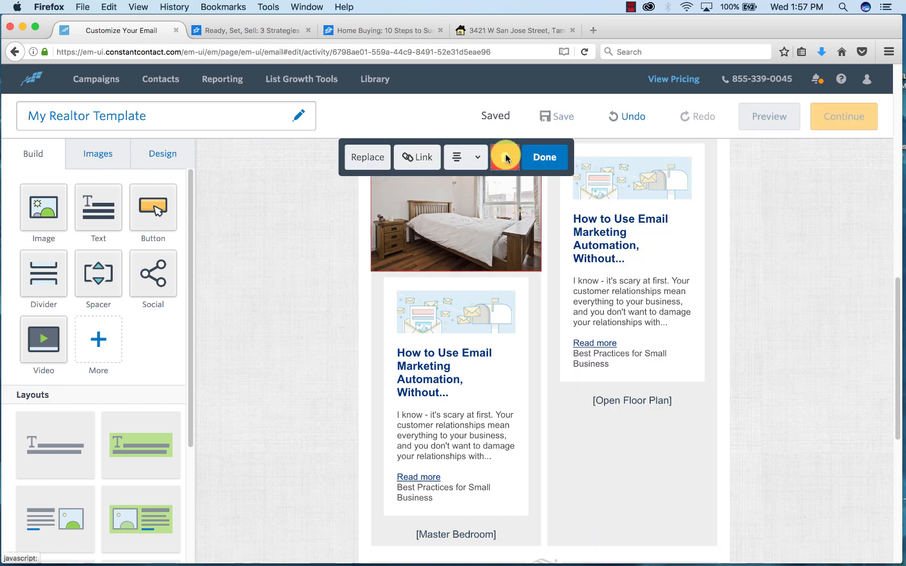
left_click(505, 157)
left_click(482, 400)
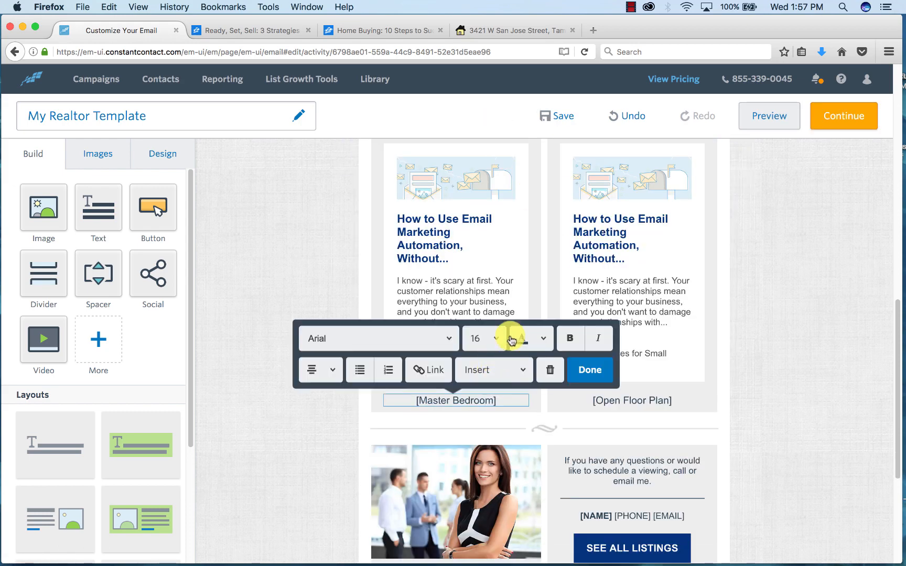
left_click(583, 371)
left_click(625, 401)
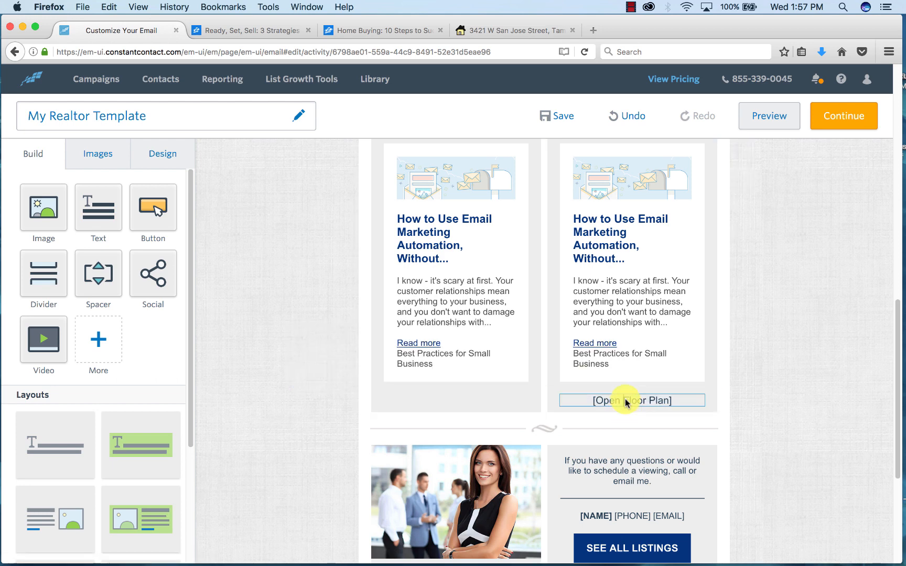
left_click(726, 361)
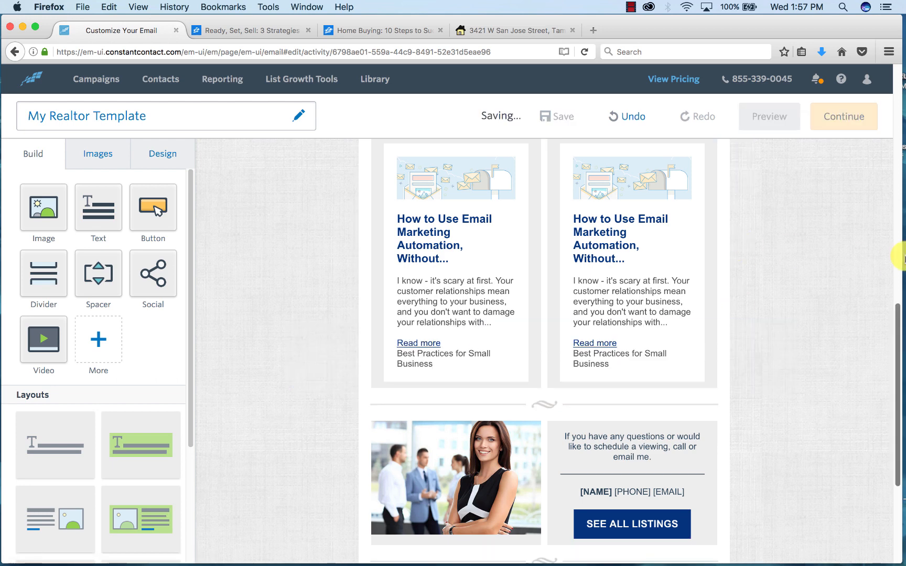
- Set the background color of the row holding the two Read More blocks to white
left_click_drag(897, 317, 897, 295)
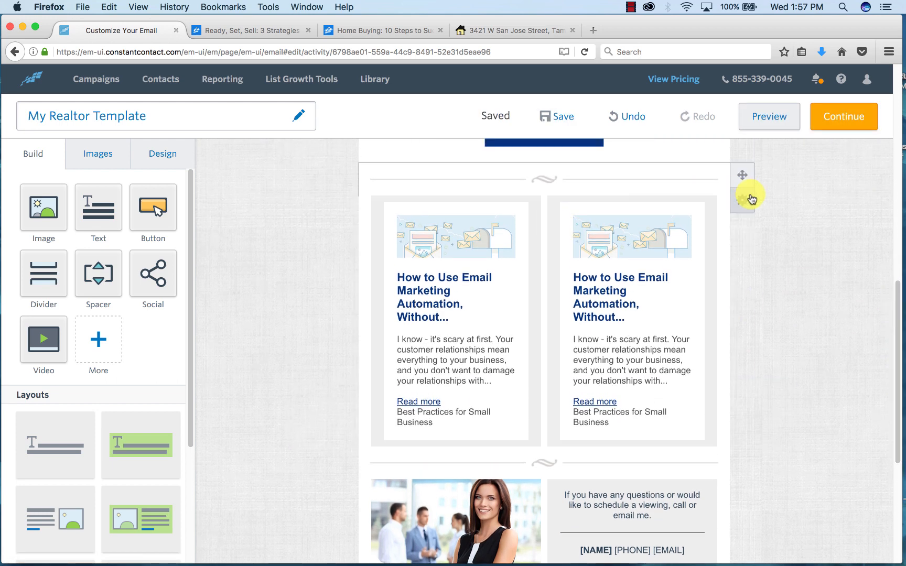
mouse_move(739, 232)
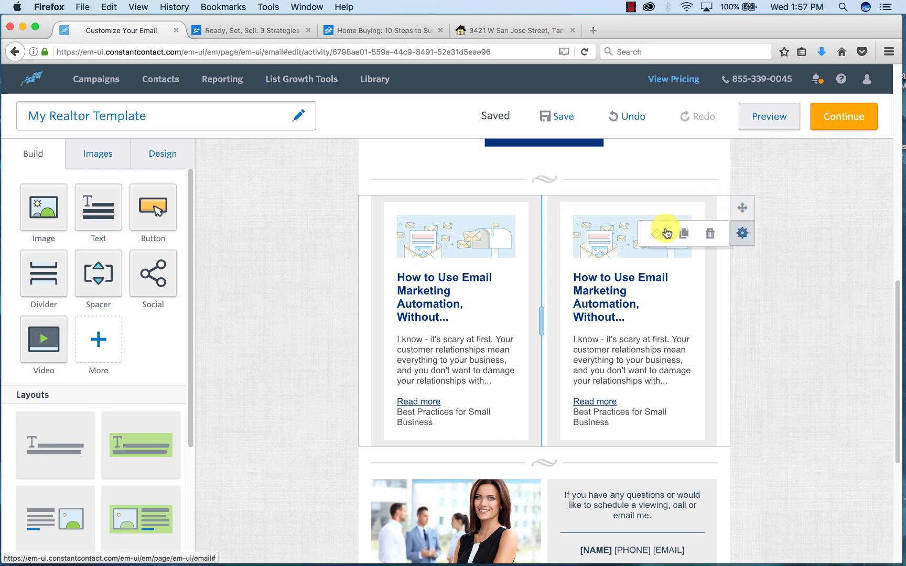
left_click(657, 233)
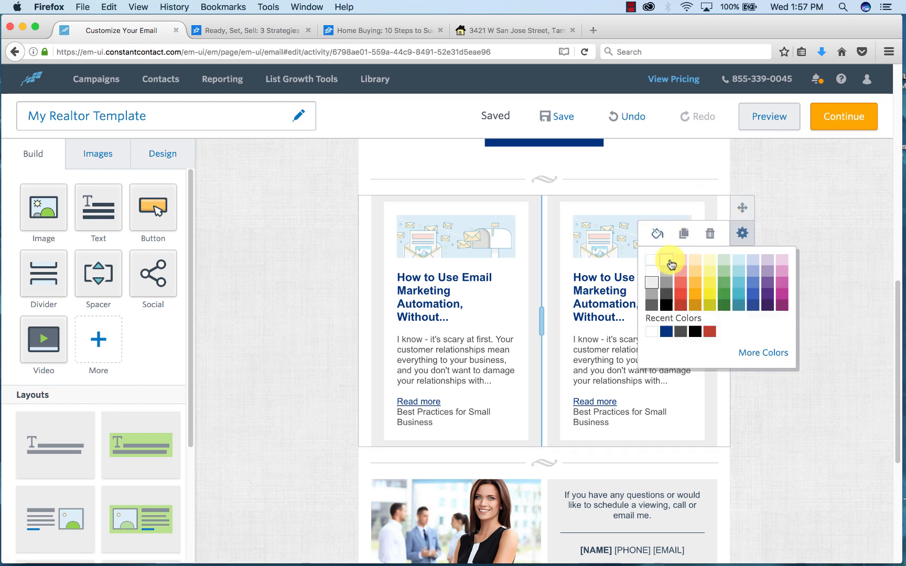
left_click(656, 262)
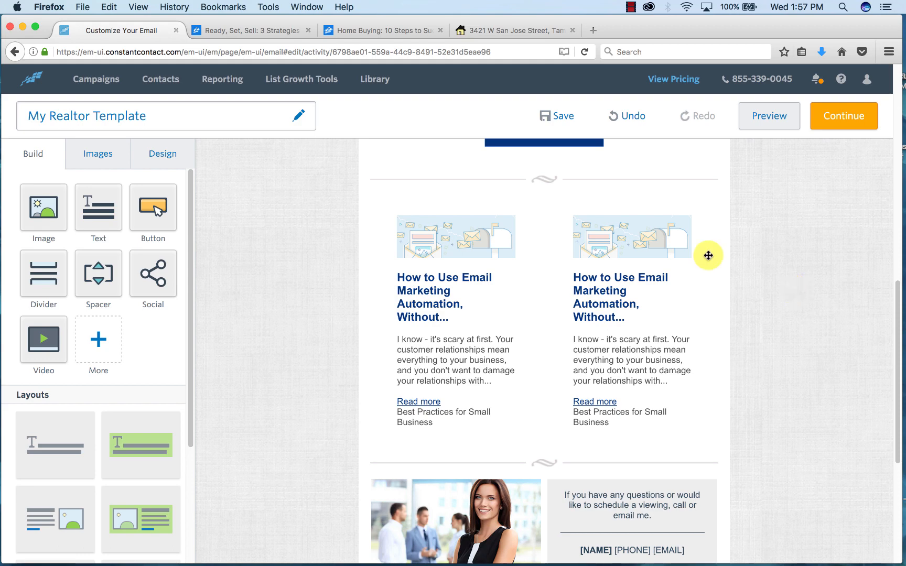
- Link the first Read More block to the open Zillow article "Ready, Set, Sell: 3 Strategies for Getting Your Home Off the Market Fast"
left_click(233, 30)
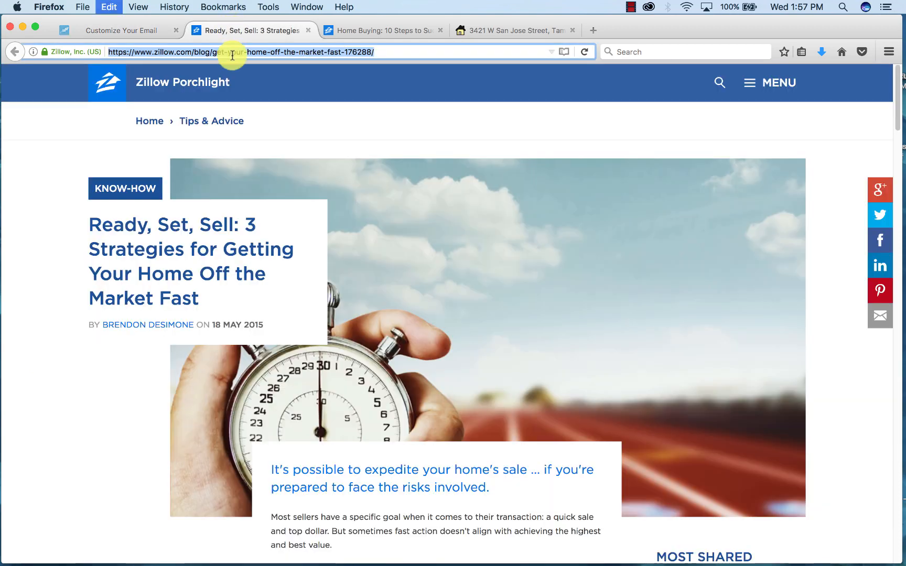
left_click(128, 30)
left_click(484, 242)
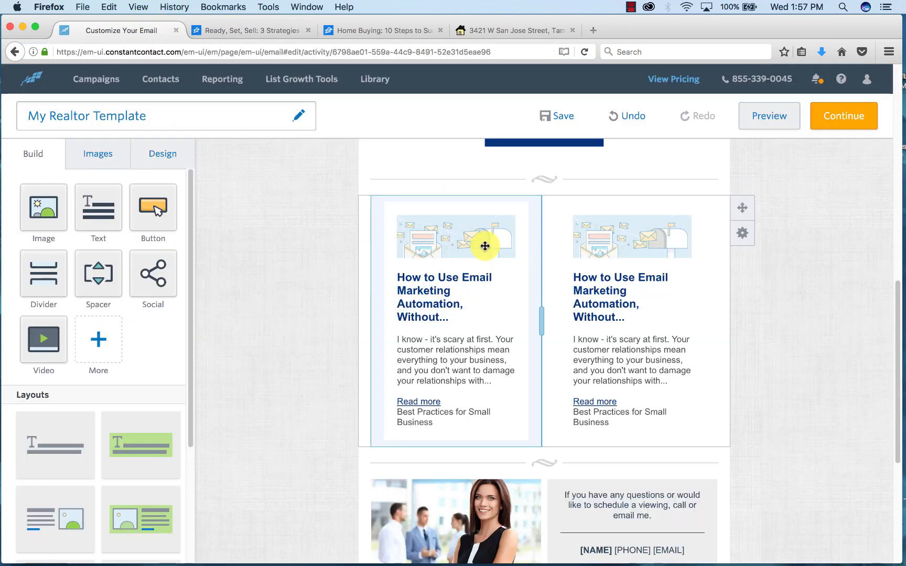
left_click(416, 171)
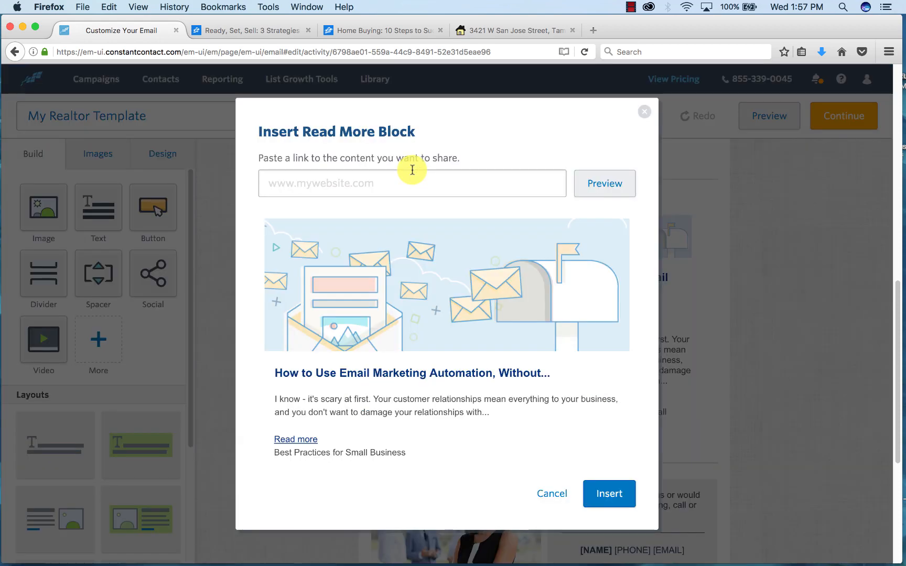
left_click(390, 188)
key("super+v")
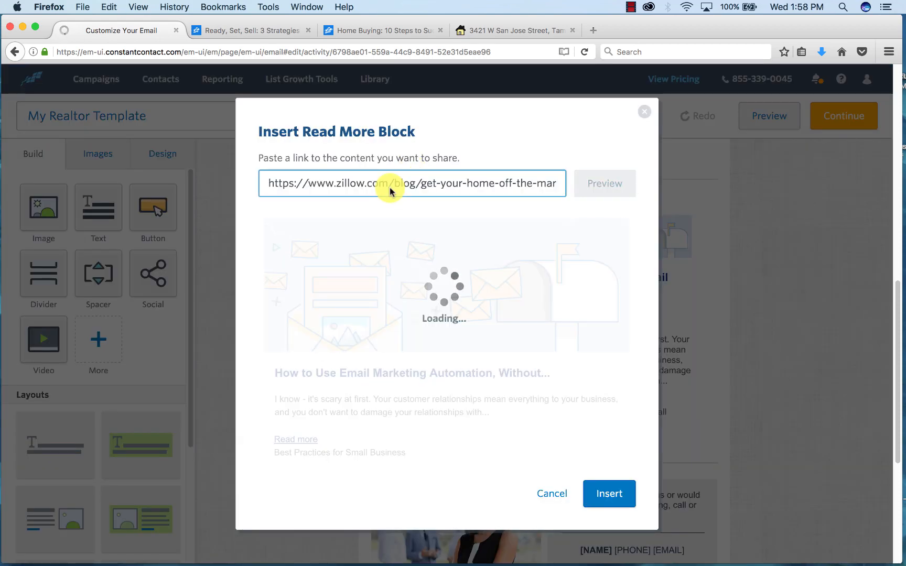
scroll(604, 477, "down", 3)
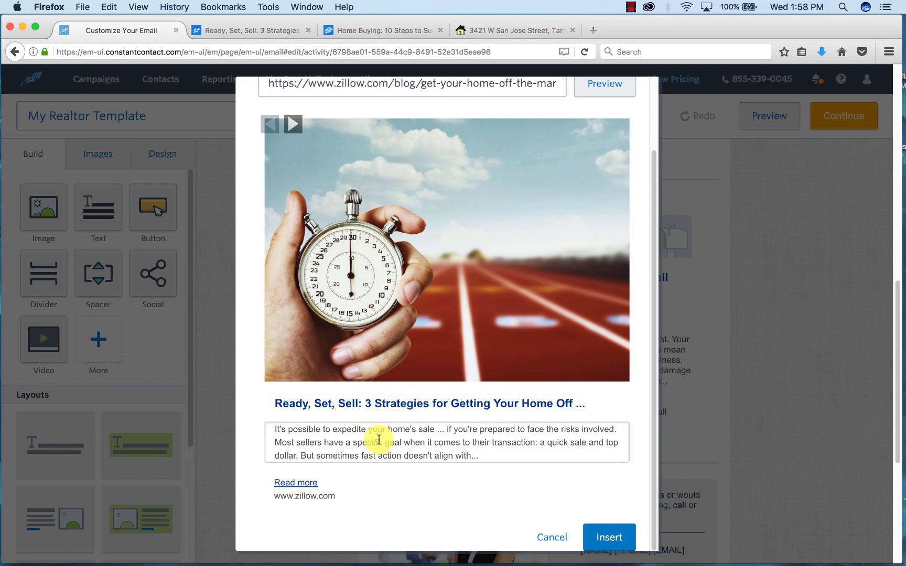
left_click(601, 531)
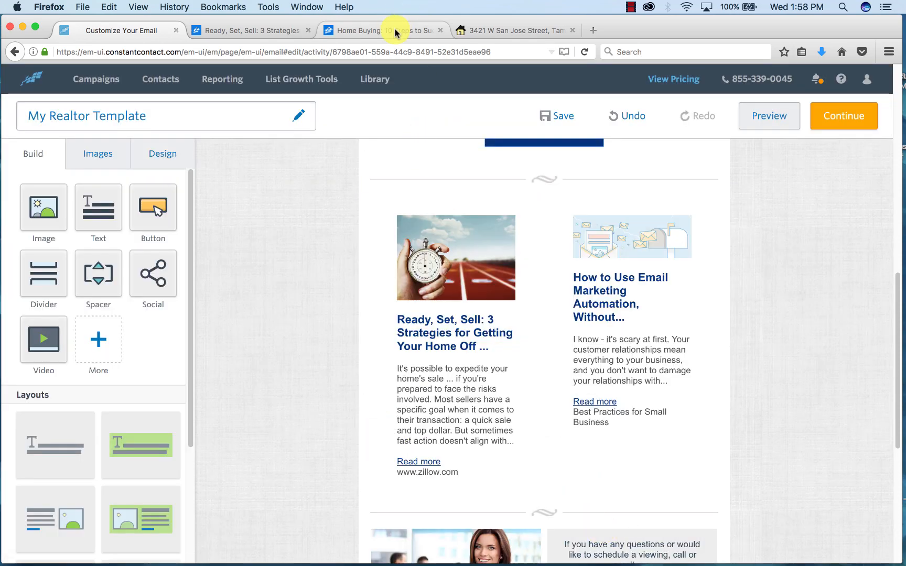
- Link the second Read More block to the open Zillow article "Home Buying: 10 Steps to Success"
left_click(398, 29)
left_click(330, 55)
left_click(149, 29)
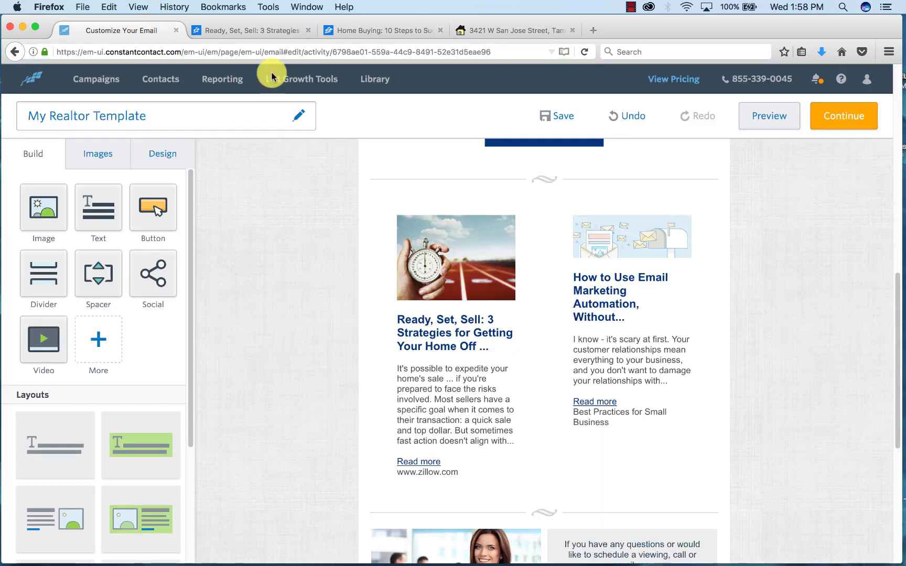
left_click(646, 273)
left_click(592, 171)
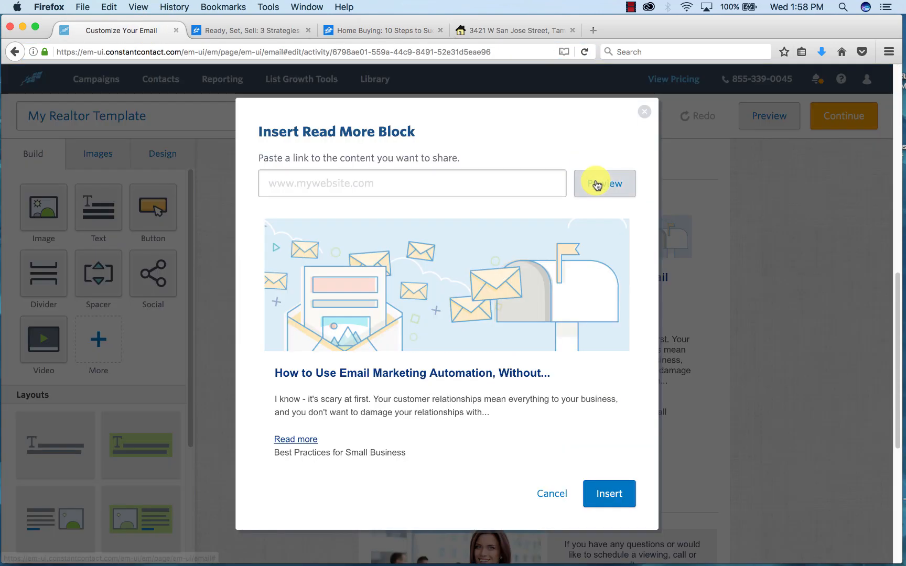
left_click(468, 181)
key("super+v")
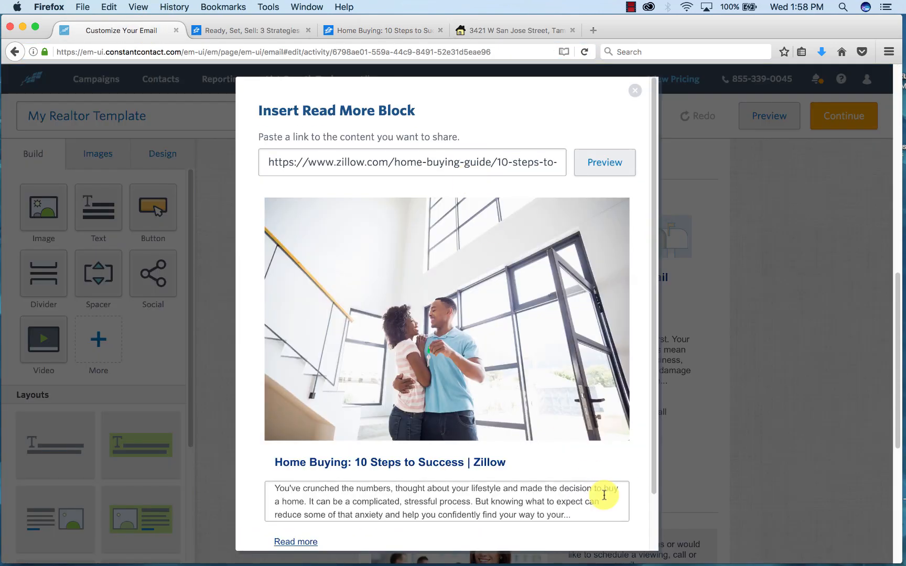
scroll(655, 525, "down", 3)
left_click(610, 533)
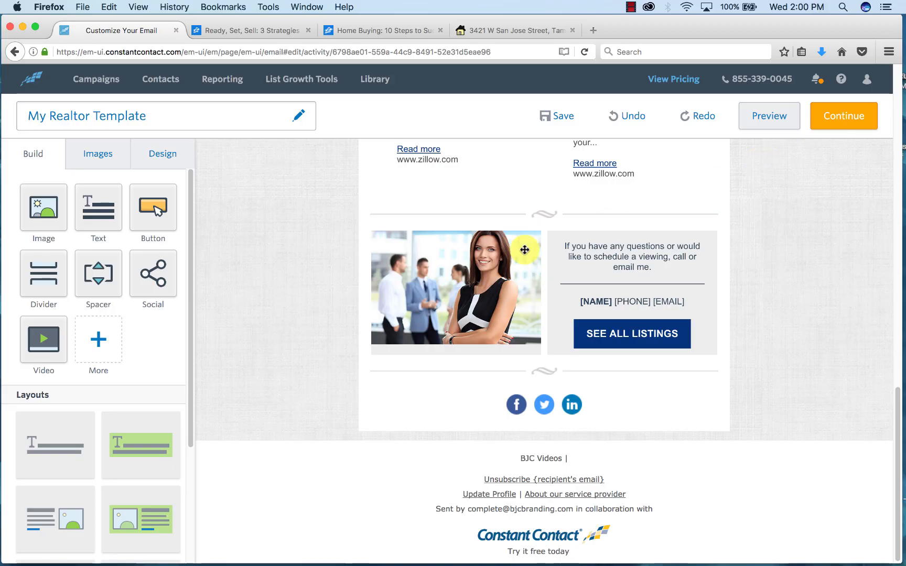
- Replace the agent photo beside the contact details with realtor.jpg from the image library
left_click(456, 267)
left_click(362, 207)
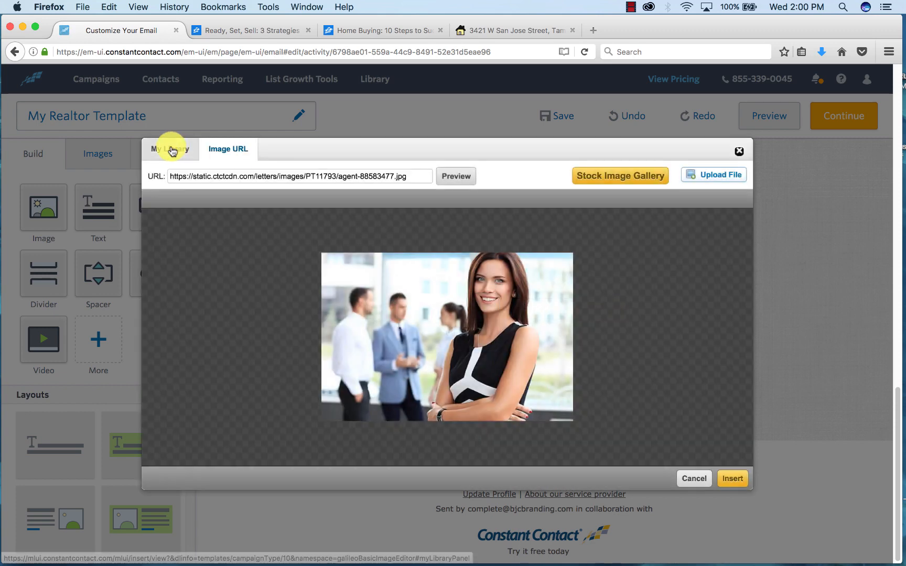
left_click(172, 151)
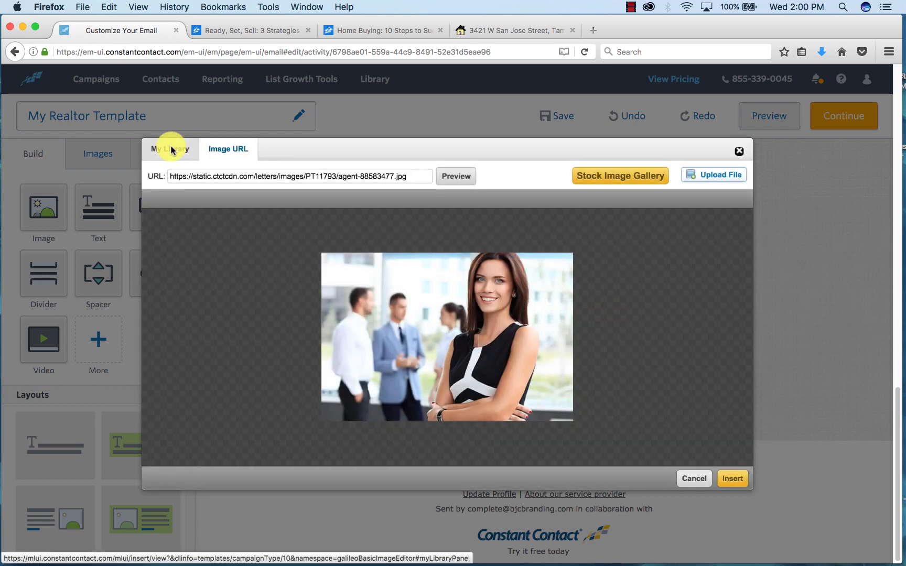
left_click(299, 238)
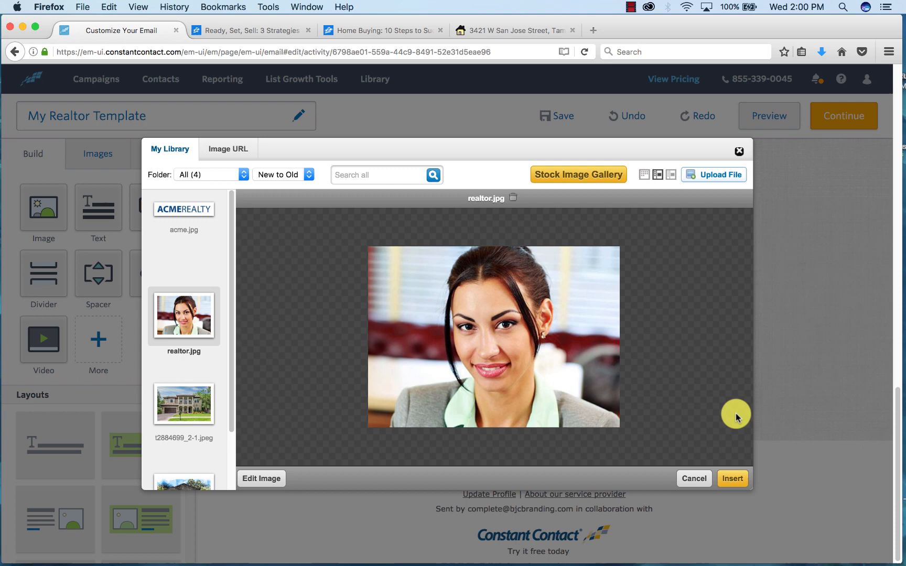
left_click(729, 478)
- Inspect the contact text and the SEE ALL LISTINGS button's editing options without changing them, and return to the email's header
left_click_drag(657, 269, 589, 254)
left_click(760, 303)
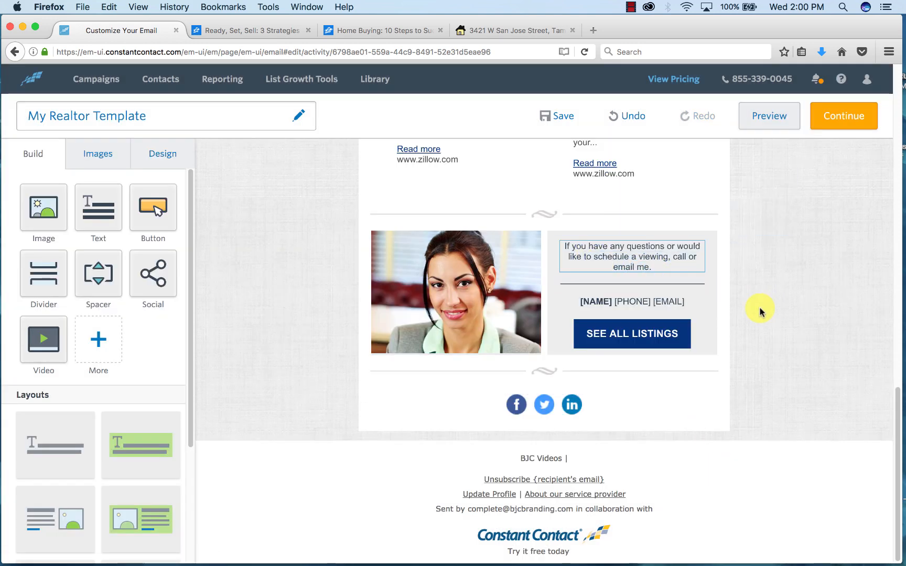
left_click(639, 332)
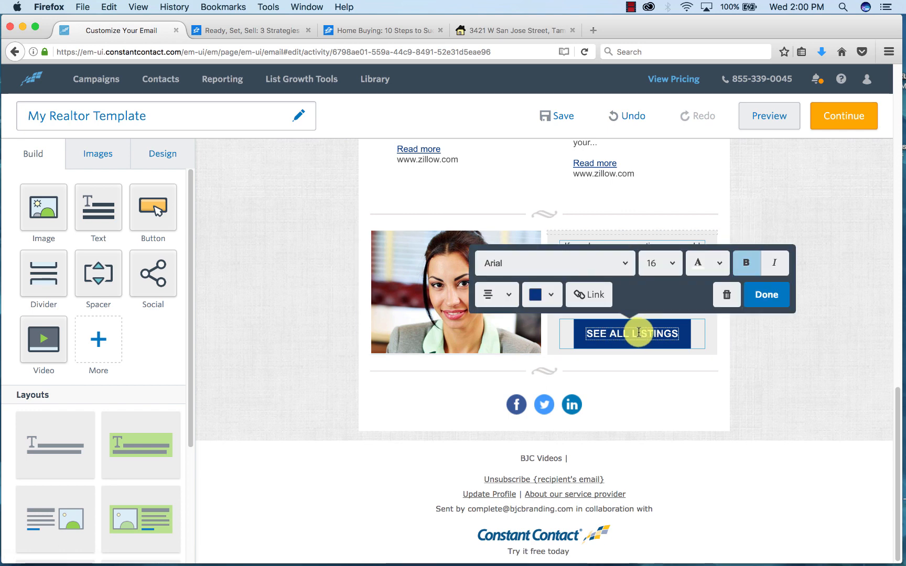
left_click(762, 296)
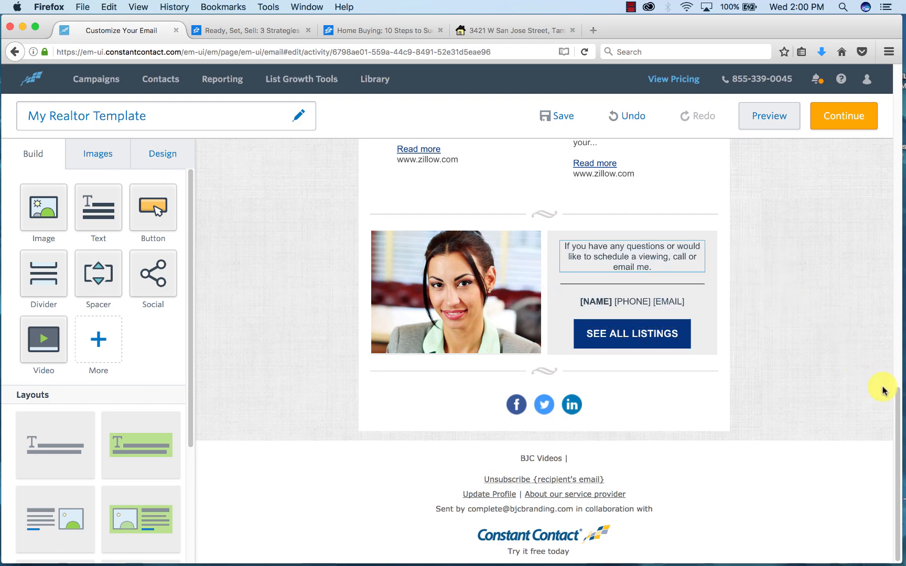
left_click_drag(896, 407, 835, 97)
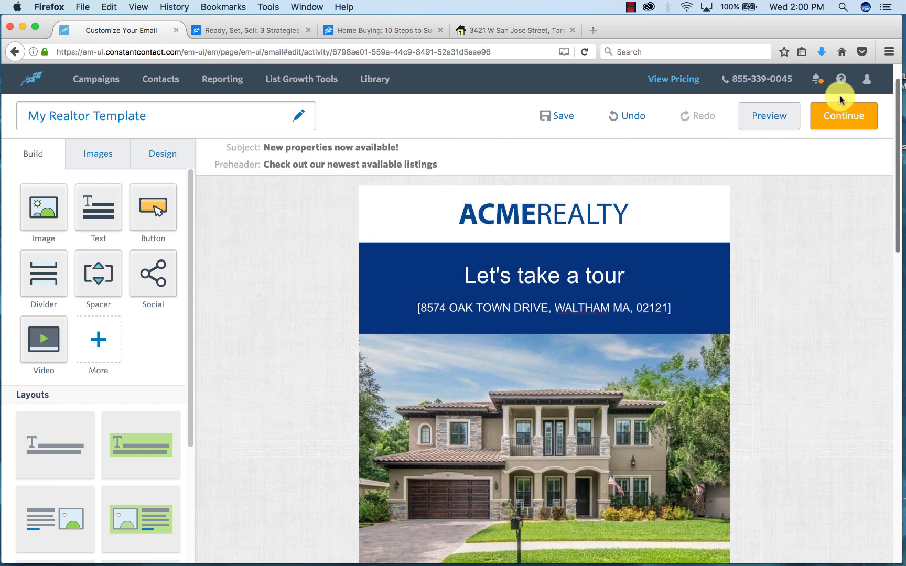